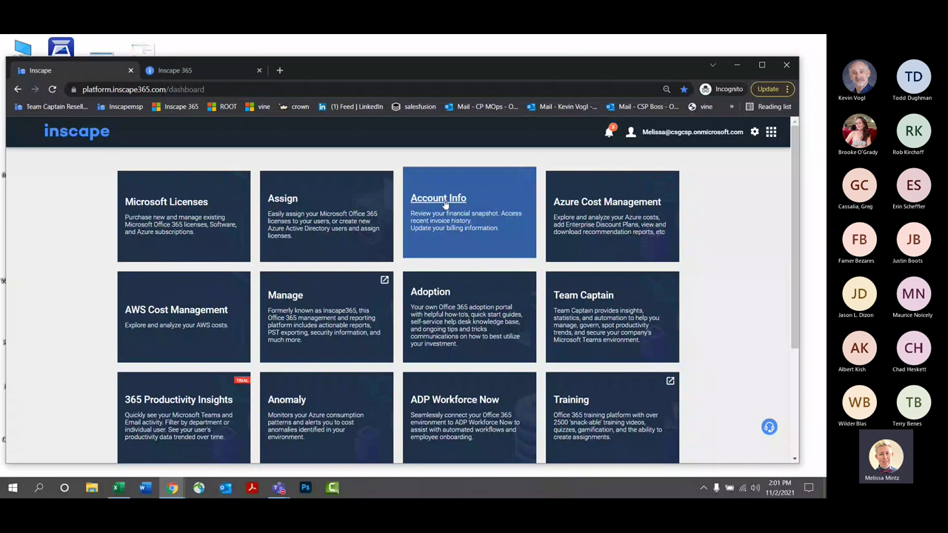
- Open the account's financial snapshot and examine the Microsoft Office 365 monthly costs and invoice line items by subscription
left_click(444, 202)
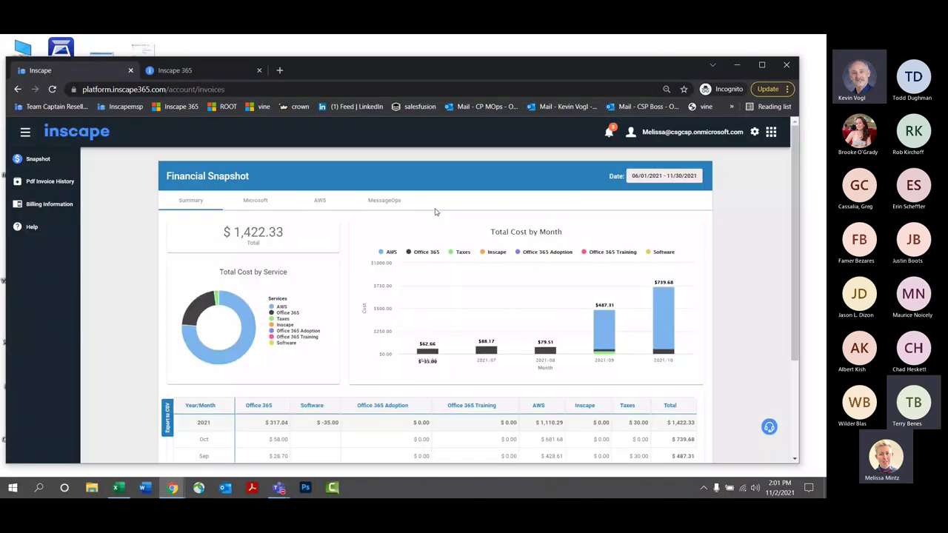
left_click(261, 201)
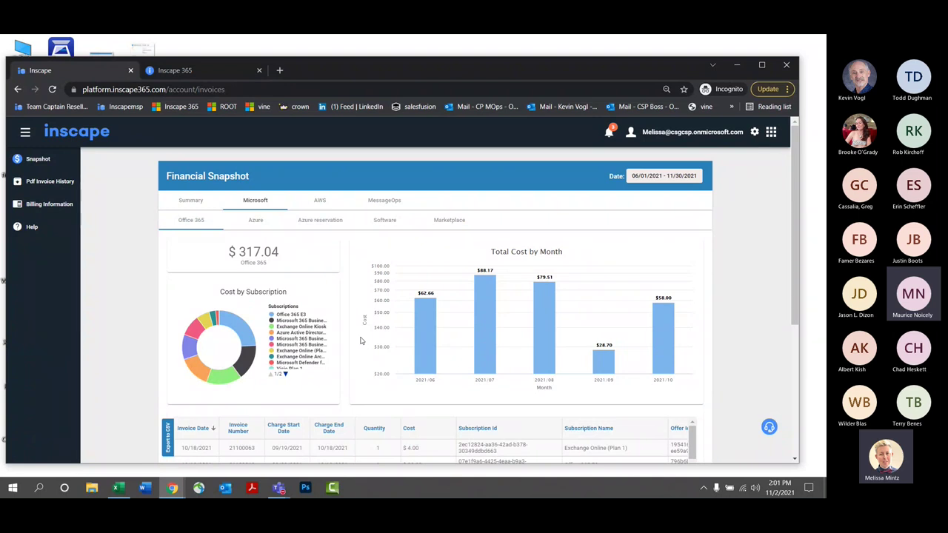
scroll(361, 341, "down", 3)
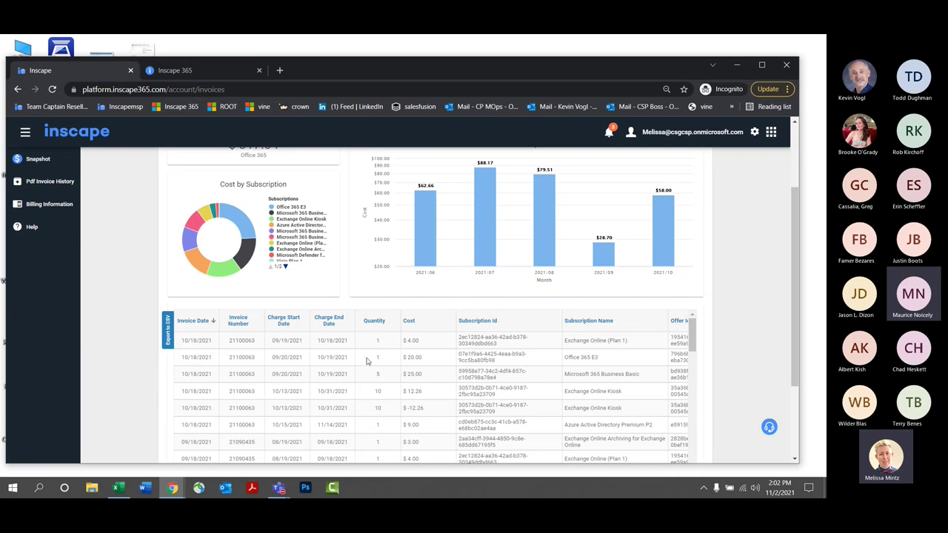
scroll(233, 359, "up", 1)
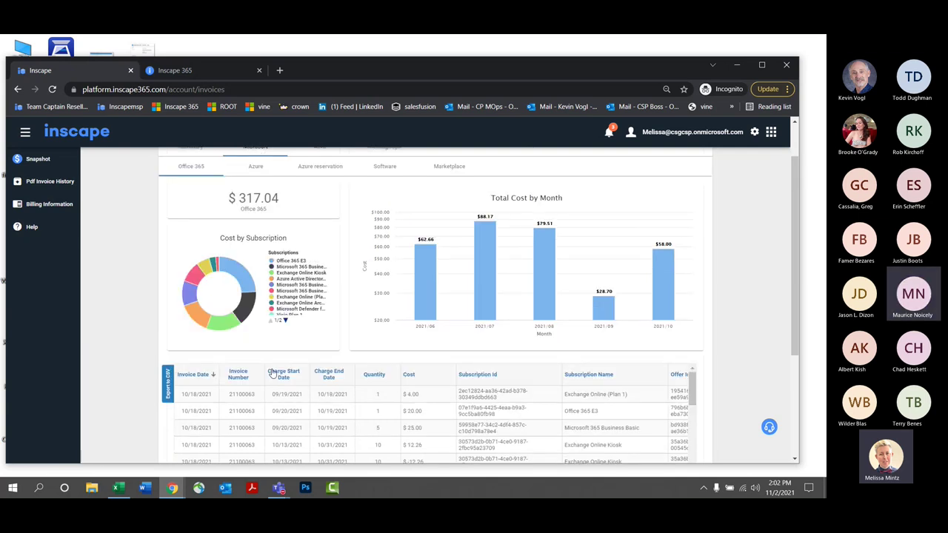
scroll(273, 374, "up", 1)
scroll(311, 355, "down", 1)
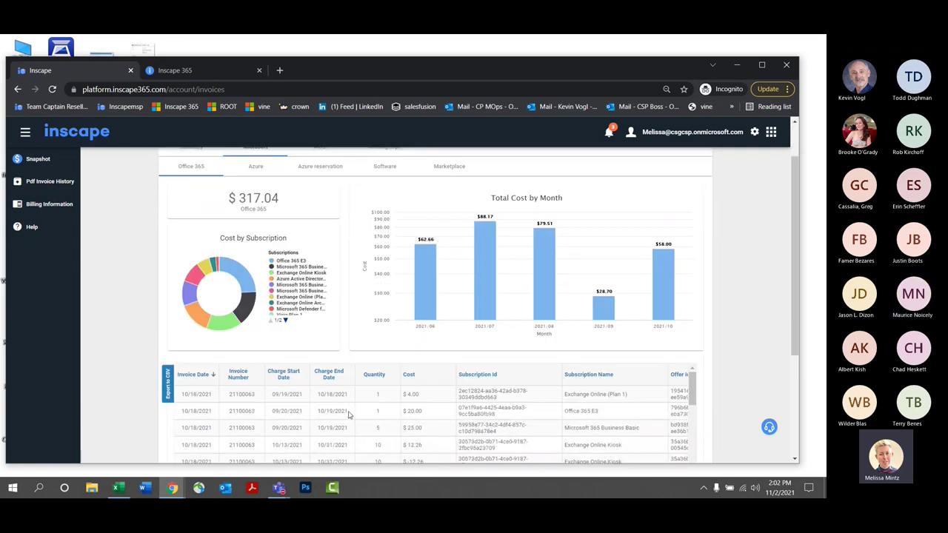
scroll(350, 415, "down", 1)
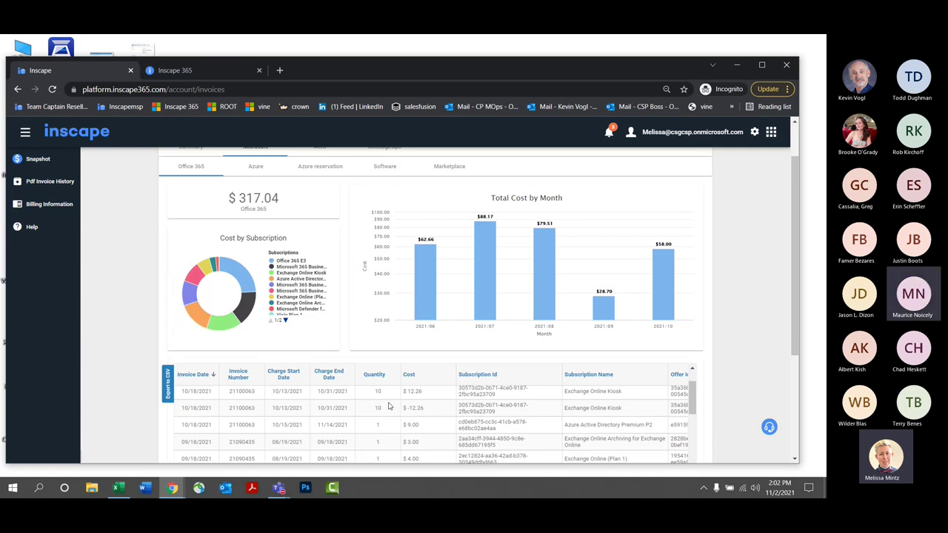
scroll(388, 406, "up", 1)
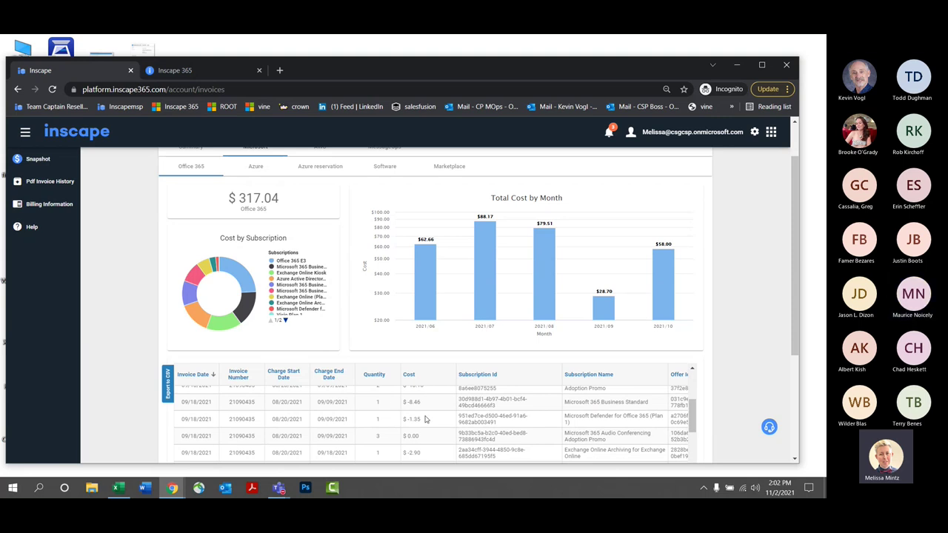
scroll(426, 421, "up", 2)
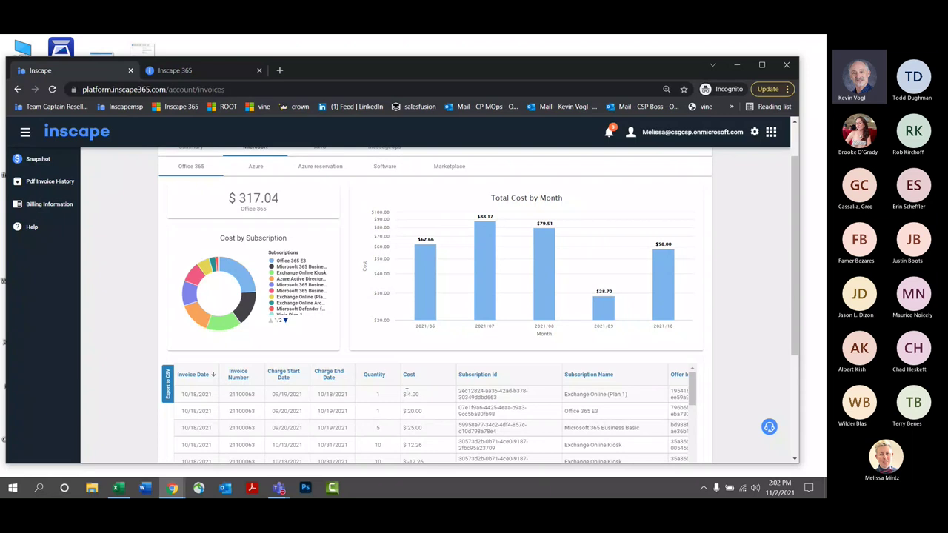
- View the Azure and Azure reservation costs in the Microsoft part of the financial snapshot
scroll(407, 392, "up", 1)
left_click(256, 218)
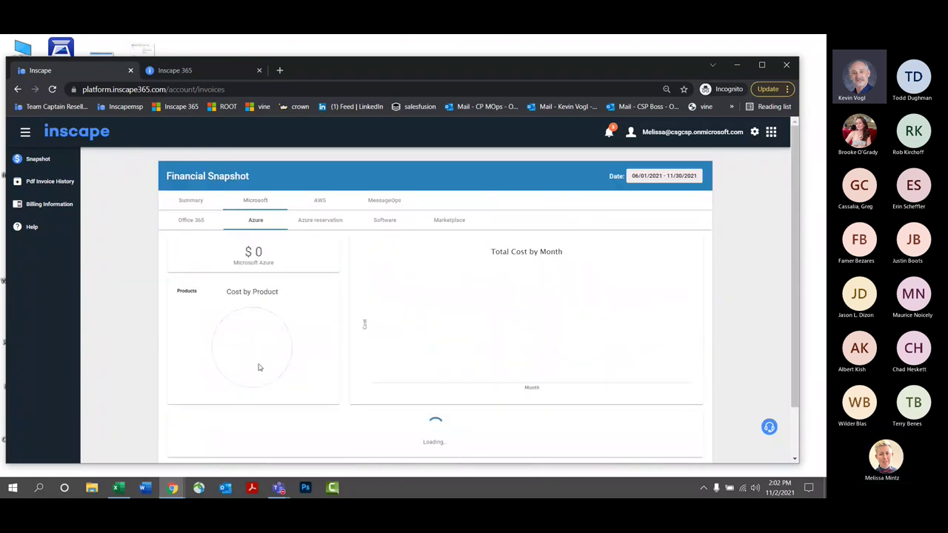
scroll(274, 356, "down", 1)
scroll(252, 385, "up", 1)
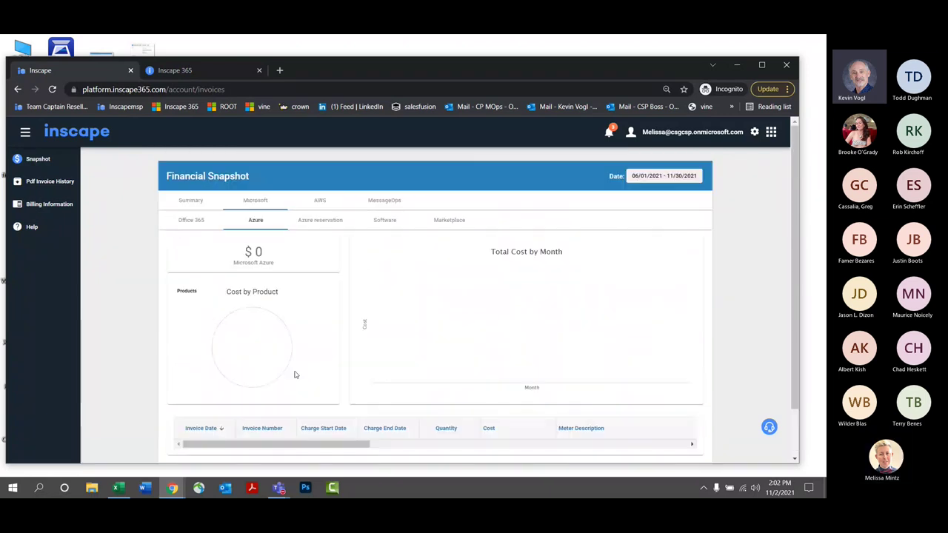
left_click(323, 221)
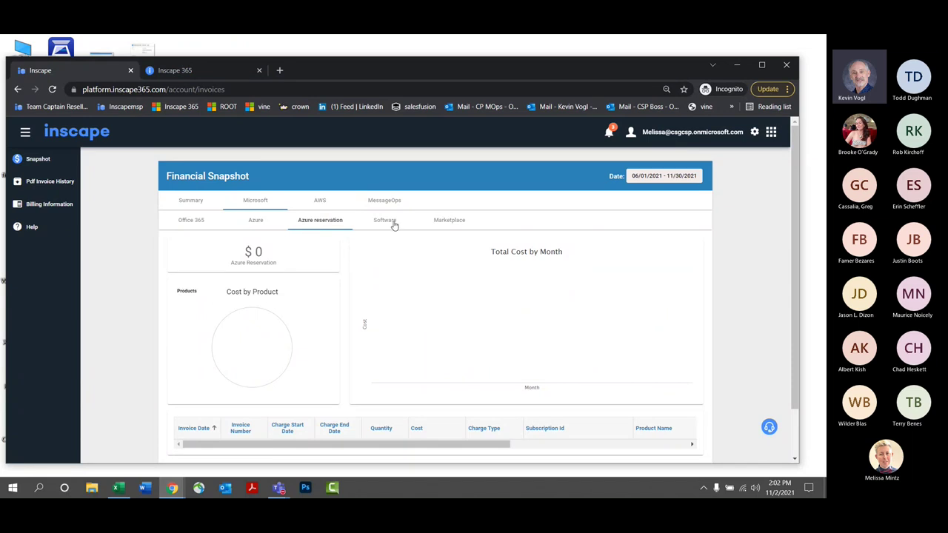
- Review the AWS costs by account and service, and view the MessageOps costs
left_click(320, 202)
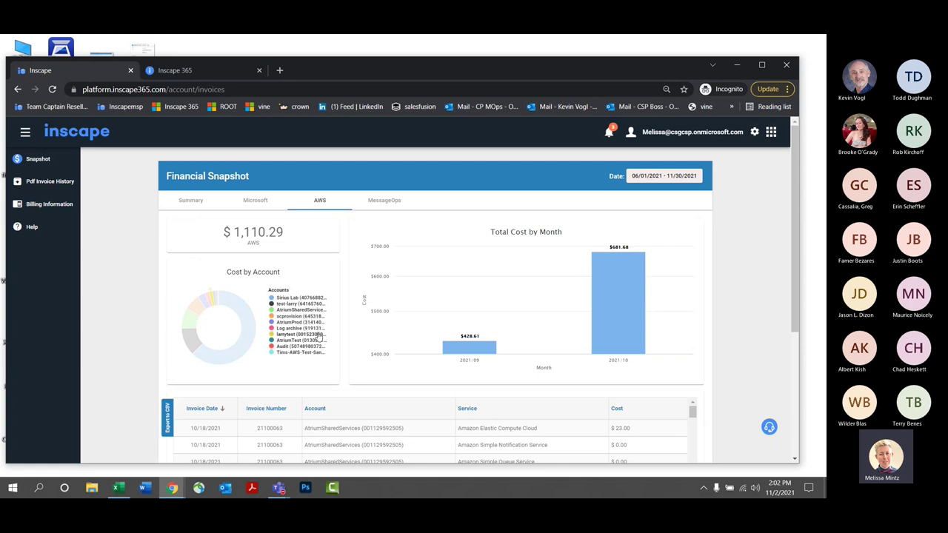
scroll(171, 426, "down", 2)
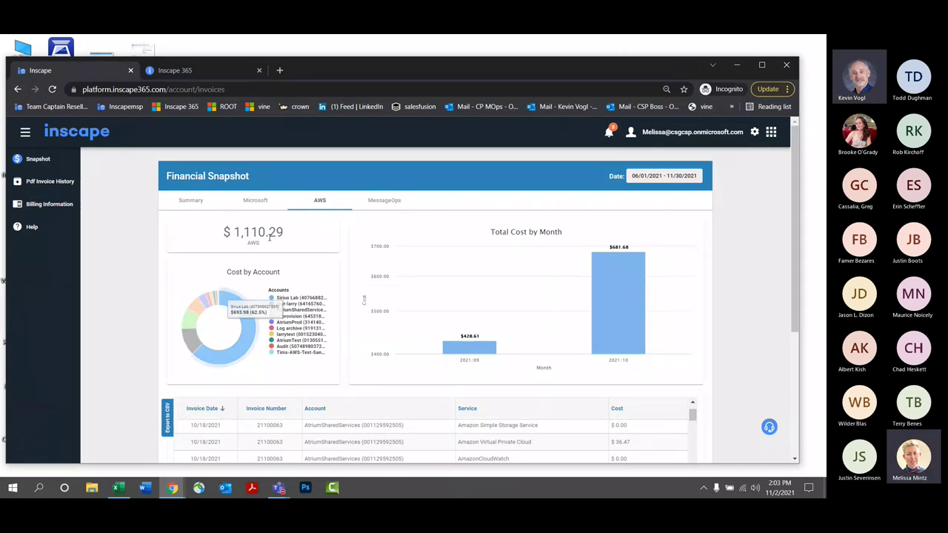
left_click(385, 201)
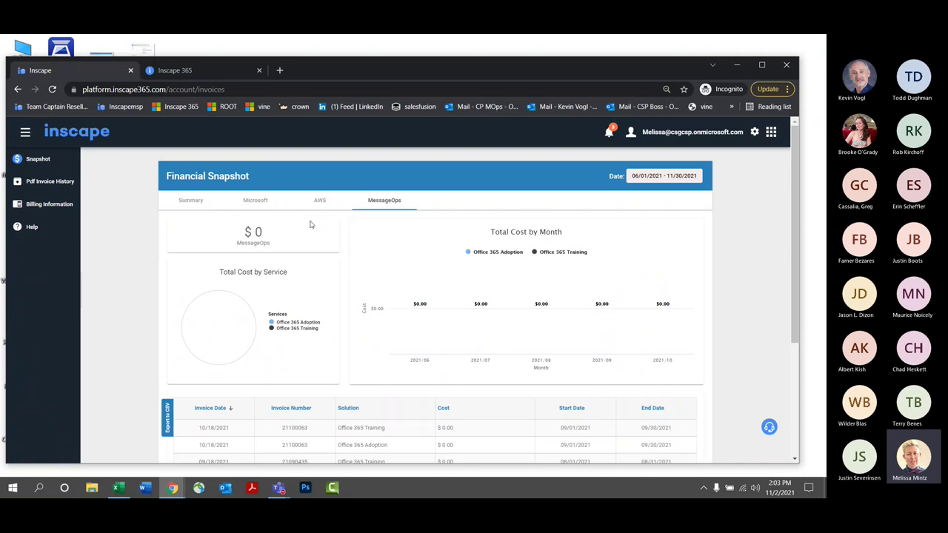
- Return to the Microsoft costs and look through the Office 365, Azure, Azure reservation, Software and Marketplace categories
left_click(267, 205)
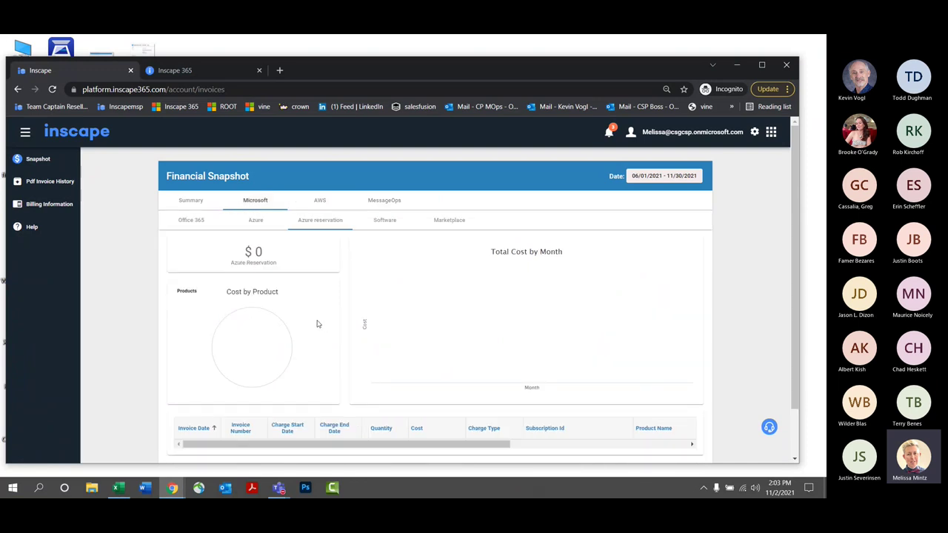
left_click(196, 225)
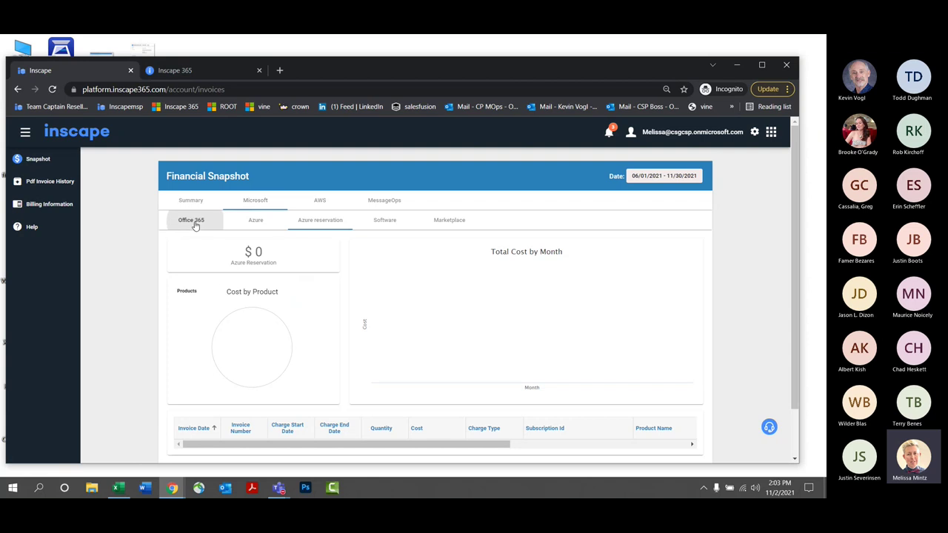
left_click(255, 220)
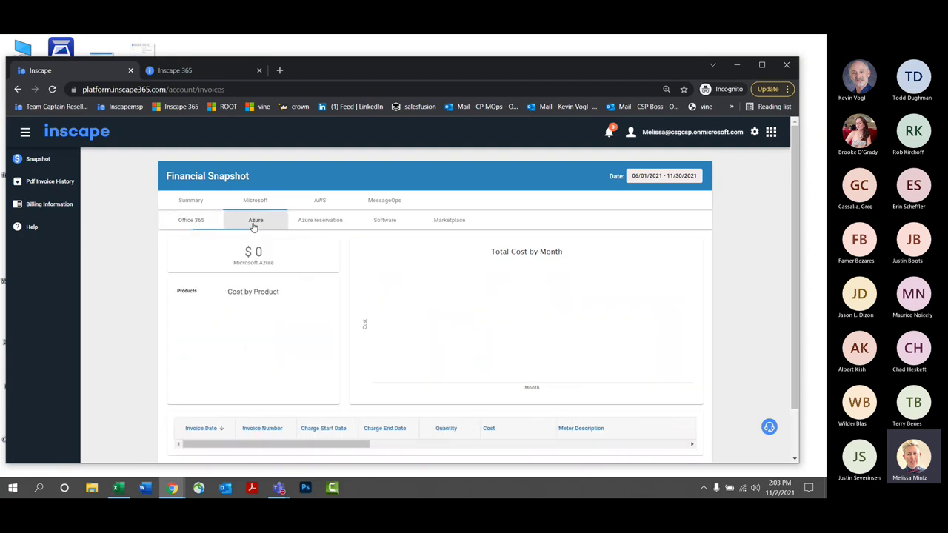
scroll(252, 341, "down", 2)
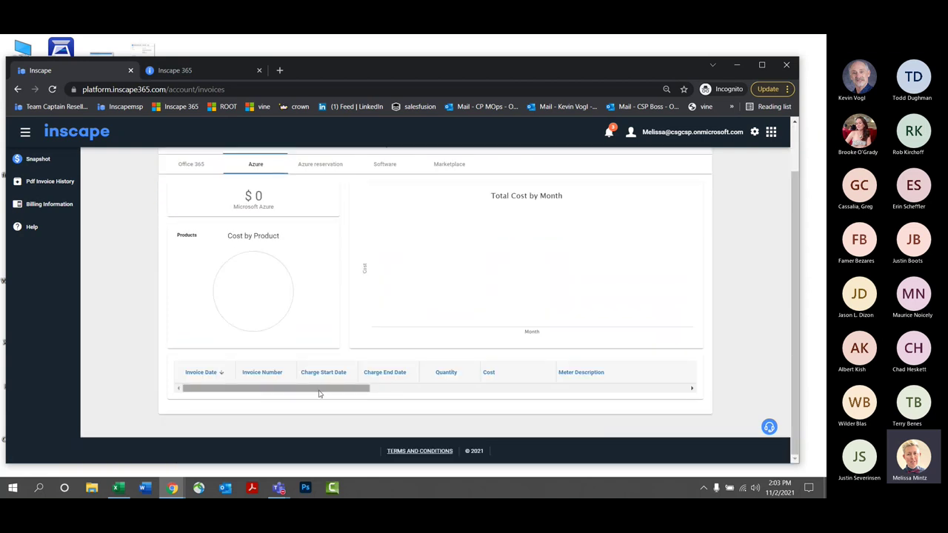
scroll(318, 392, "up", 2)
left_click(330, 226)
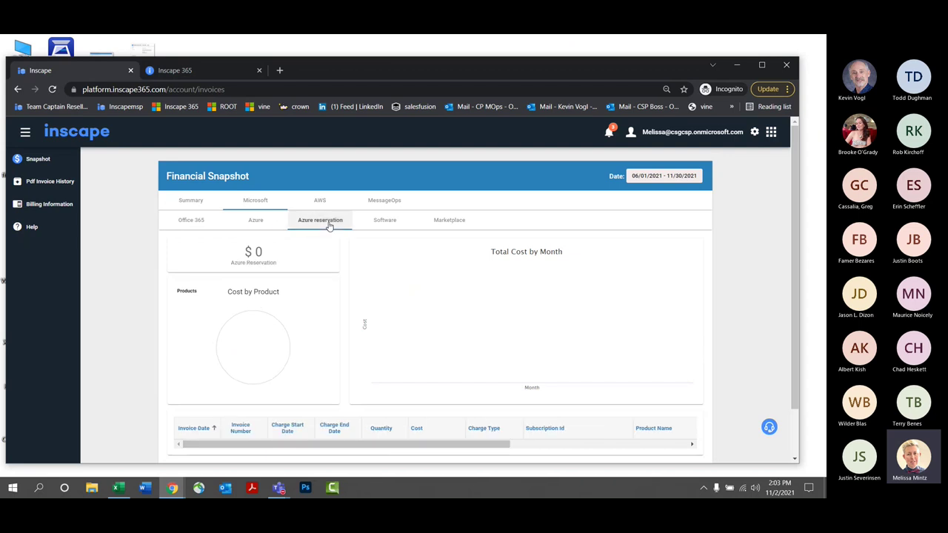
left_click(376, 223)
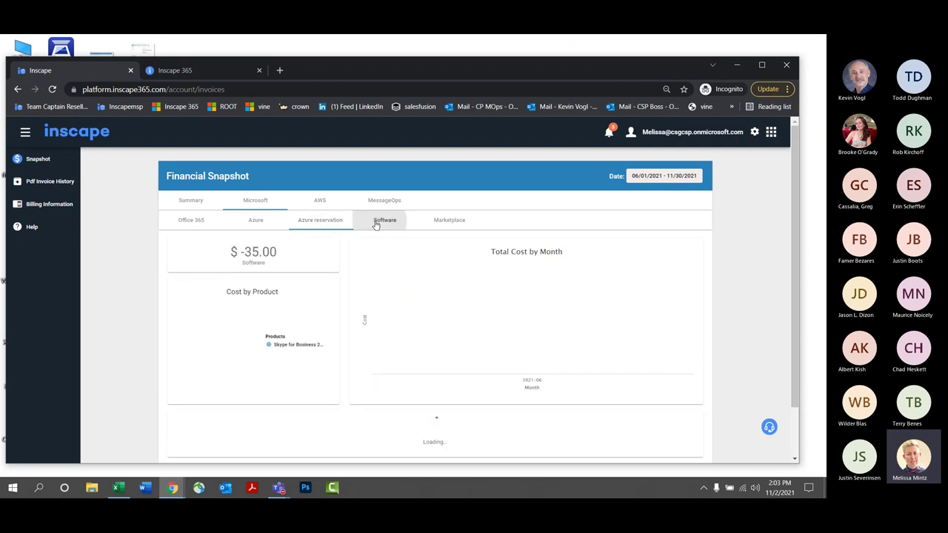
left_click(449, 220)
scroll(311, 308, "down", 2)
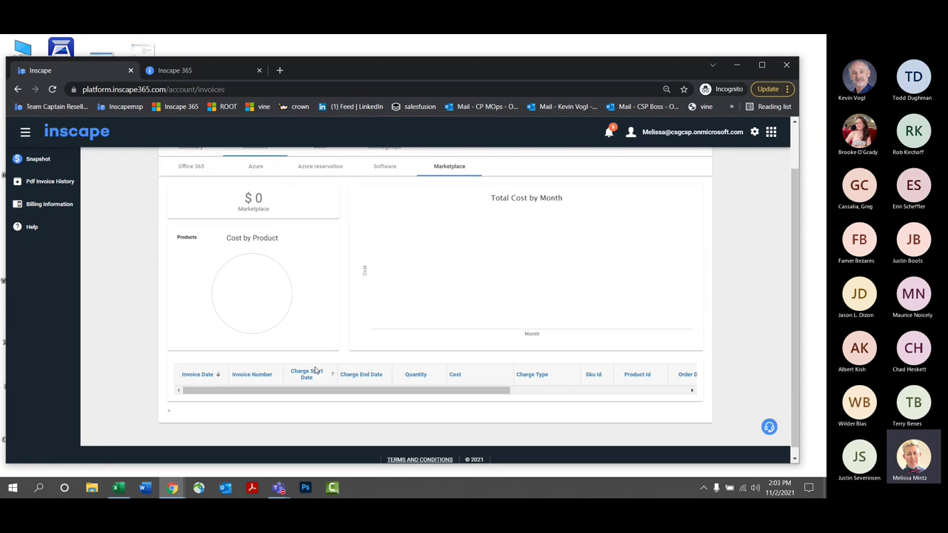
scroll(330, 378, "up", 2)
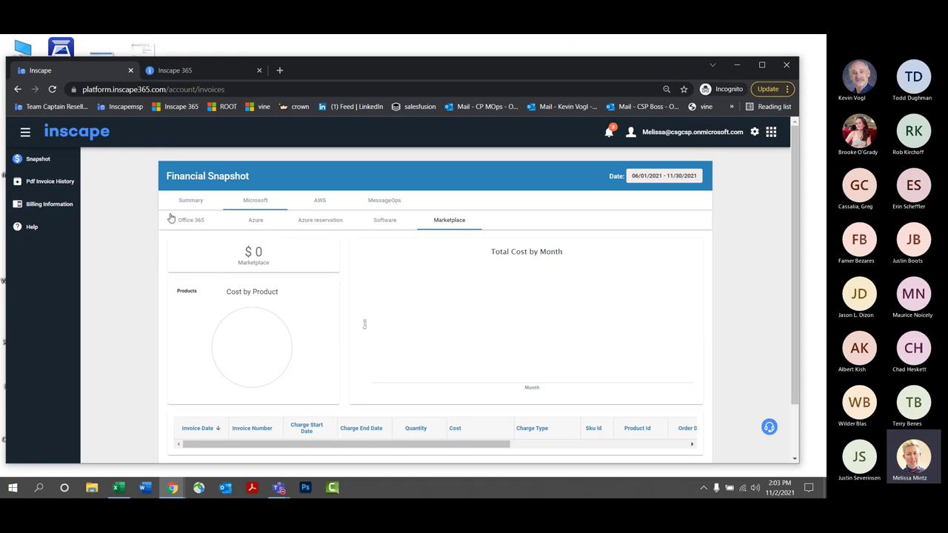
- Look at the PDF invoice history, and reapply the existing custom date range on the financial snapshot
left_click(61, 183)
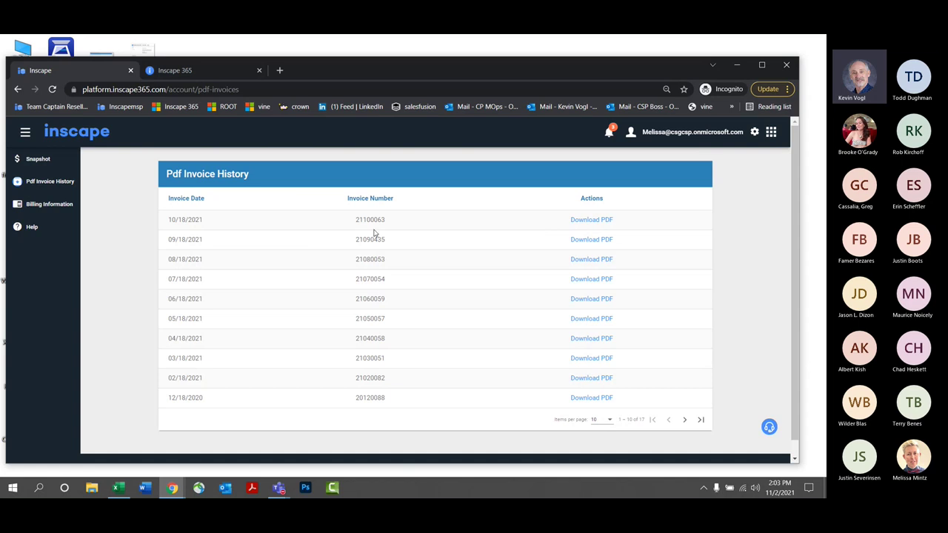
left_click(17, 89)
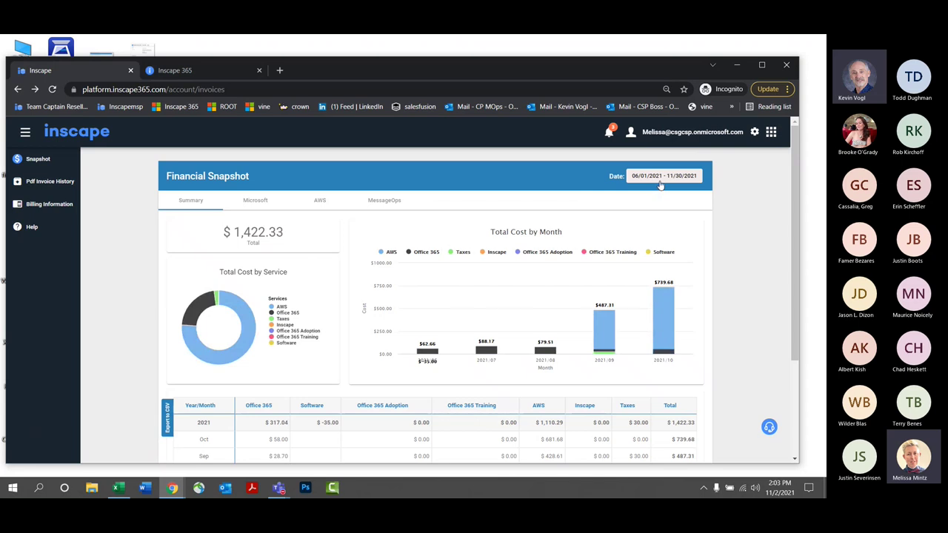
left_click(661, 177)
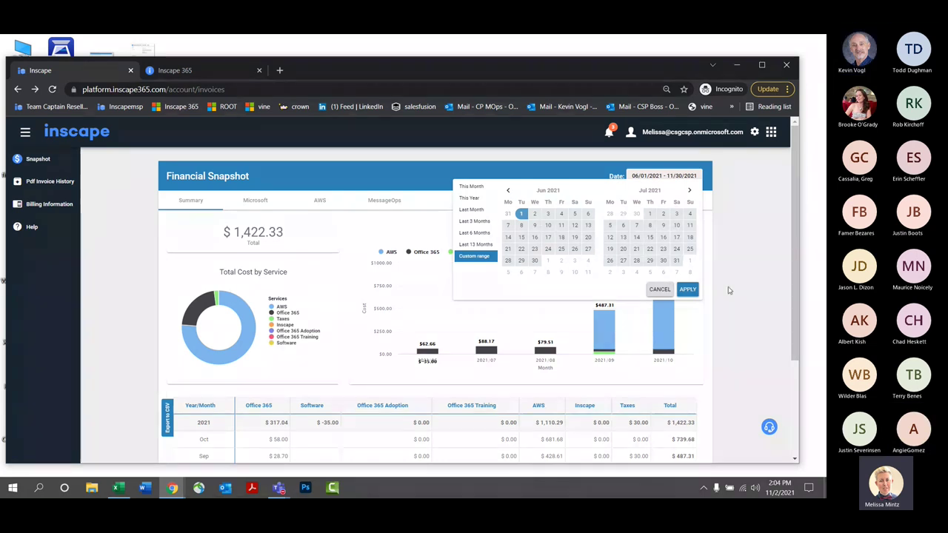
left_click(688, 289)
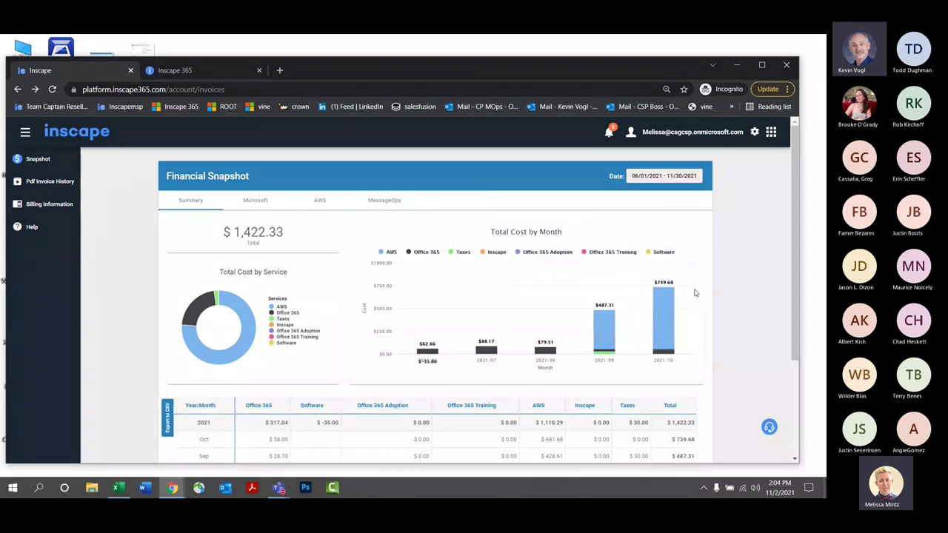
- Try to add "sadsd" as a third invoice recipient email in the billing information, and return to the main dashboard
left_click(52, 204)
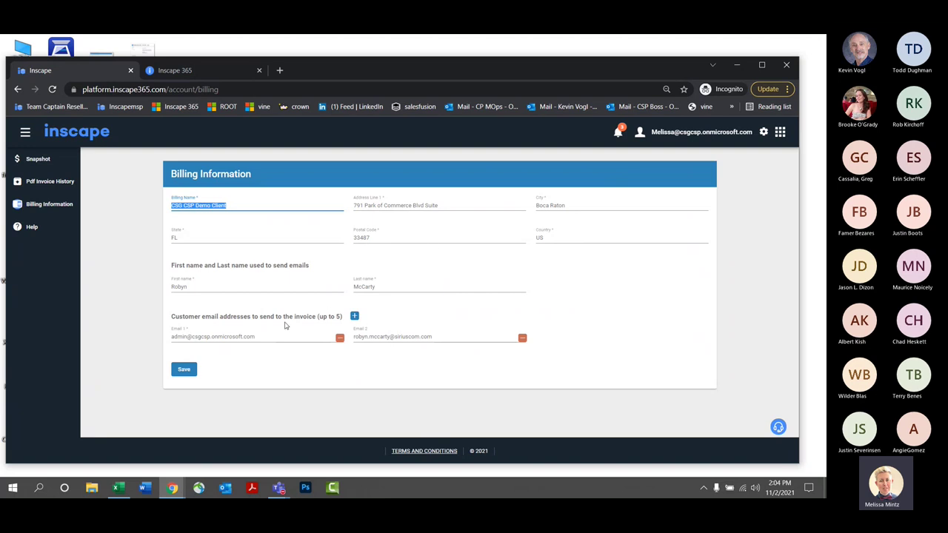
left_click(355, 317)
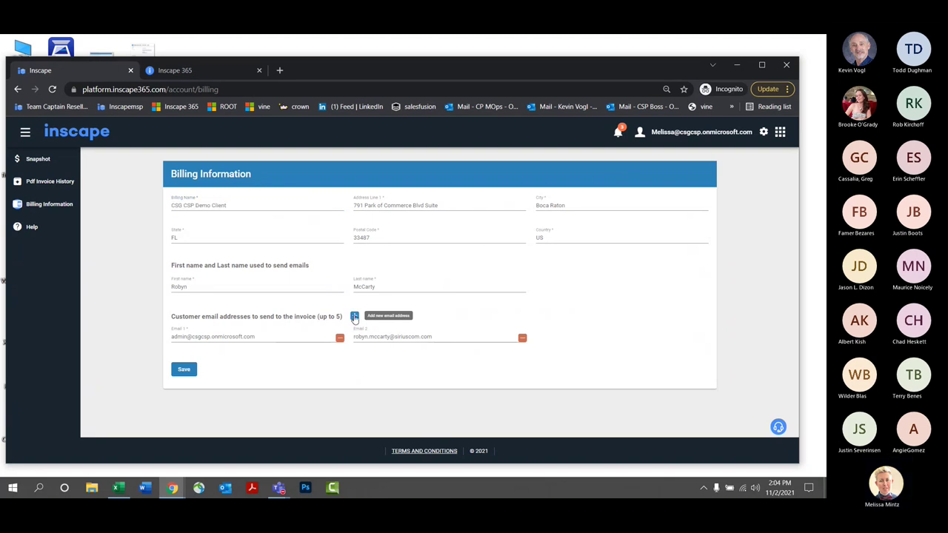
left_click(355, 317)
left_click(563, 337)
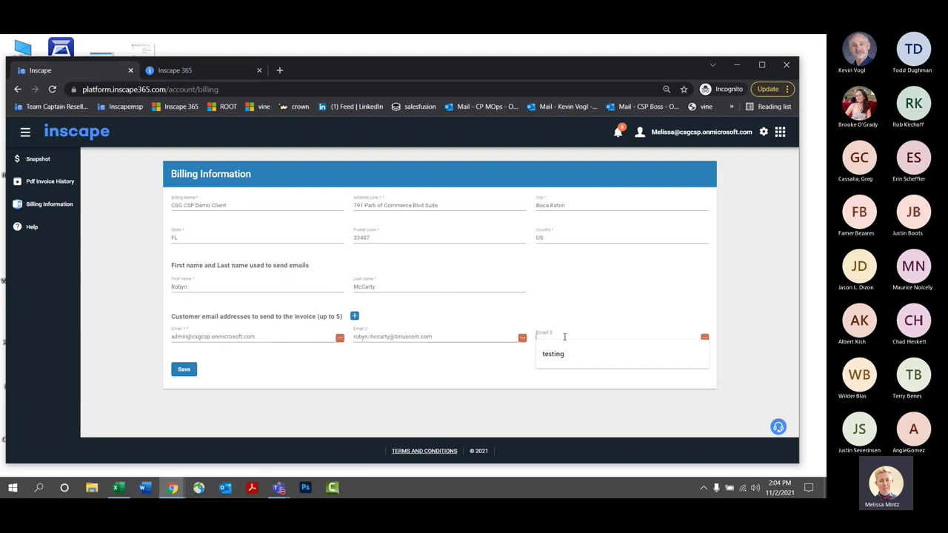
type("sadsd")
double_click(564, 337)
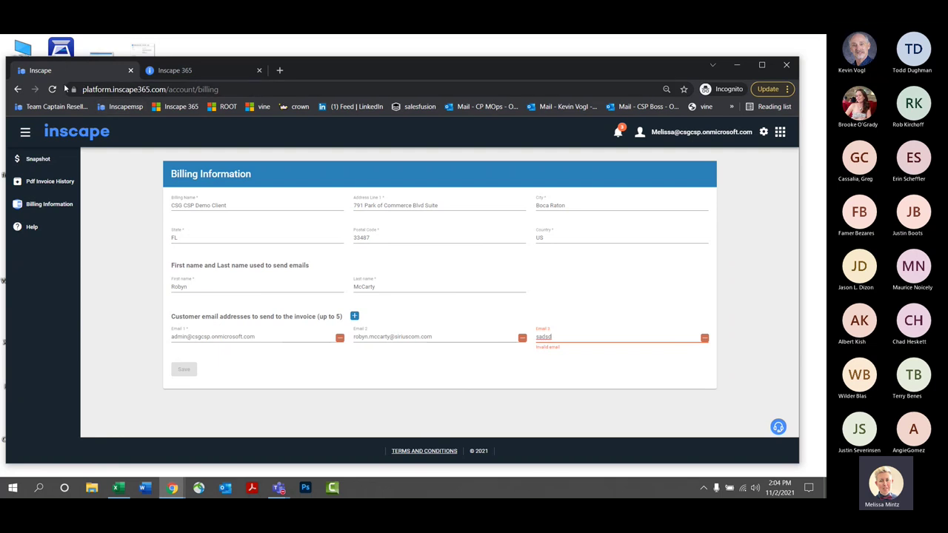
left_click(68, 141)
left_click(69, 141)
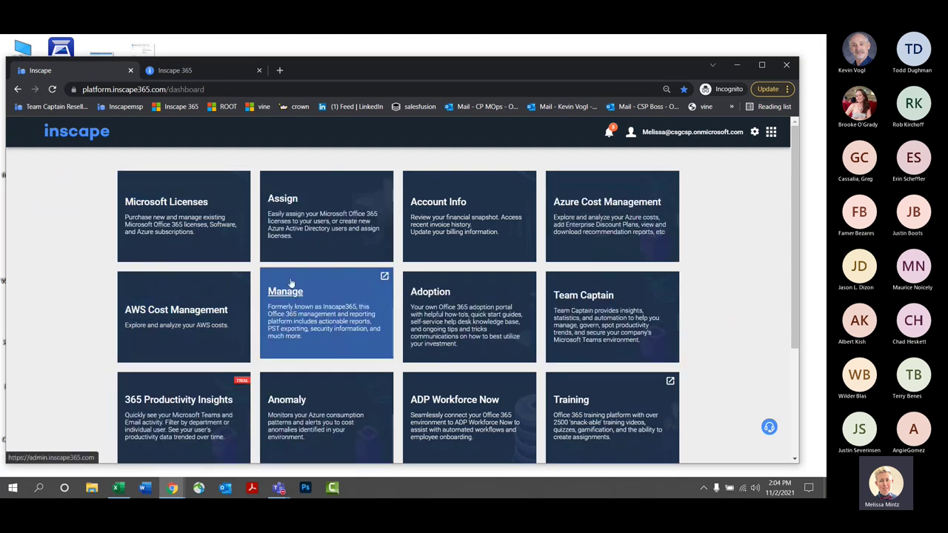
- Switch to Inscape 365, look over the PST export options for the filtered user's mailbox, and view the PST Export Listing
left_click(205, 67)
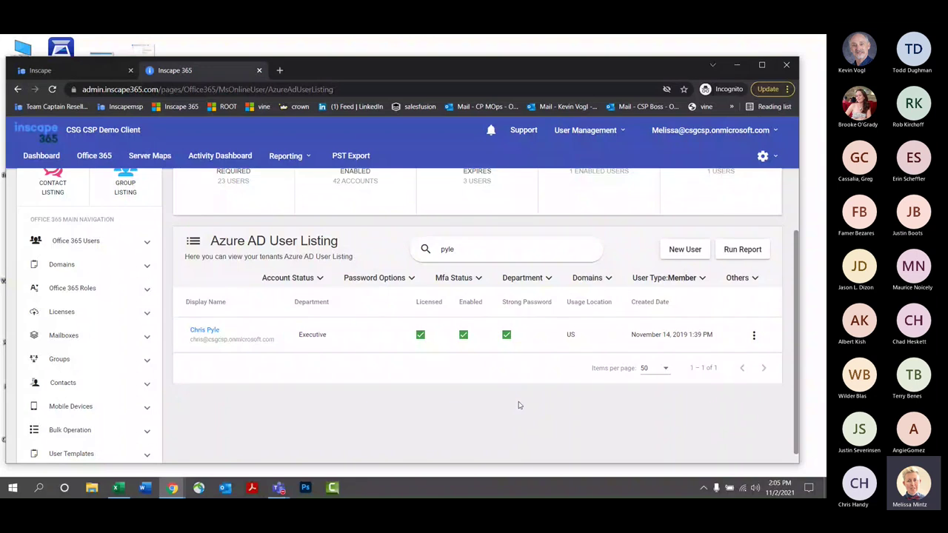
scroll(221, 241, "up", 2)
scroll(289, 402, "down", 1)
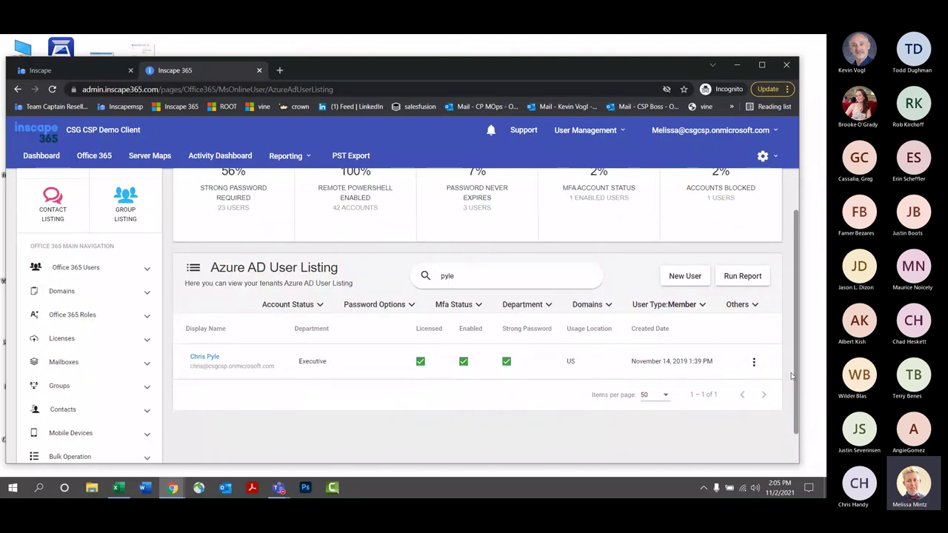
left_click(755, 363)
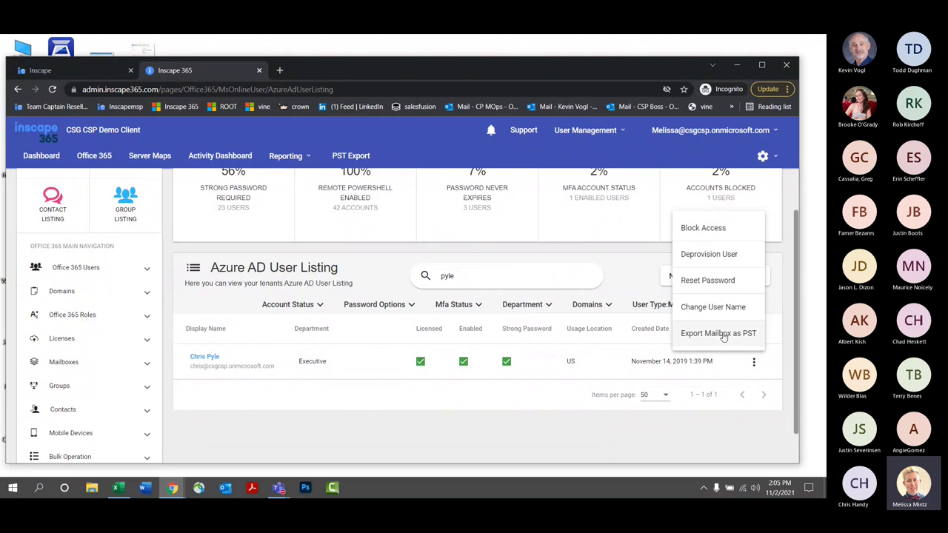
left_click(724, 336)
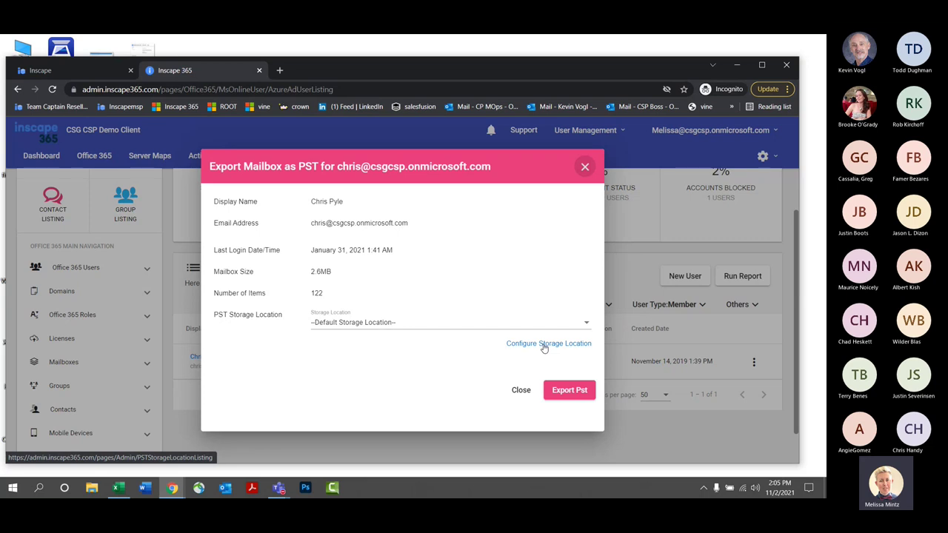
left_click(584, 167)
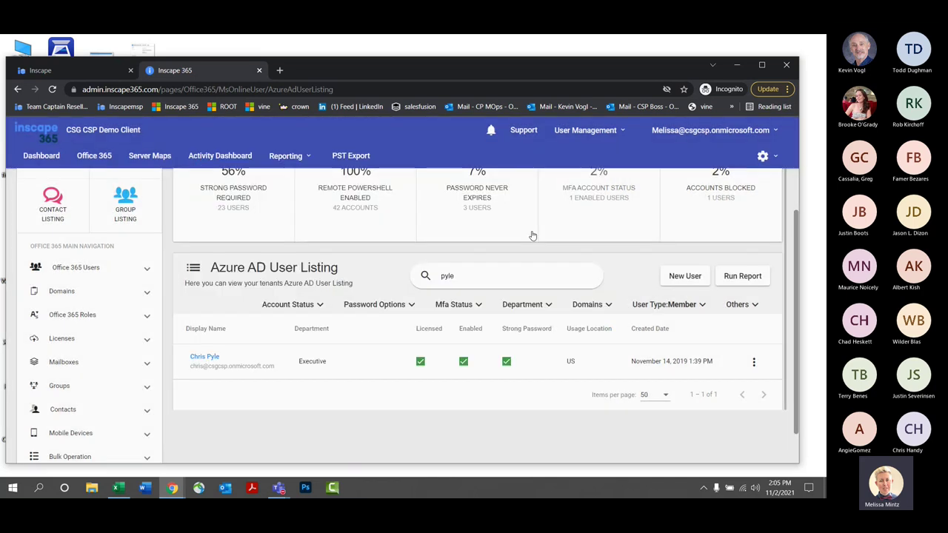
left_click(351, 157)
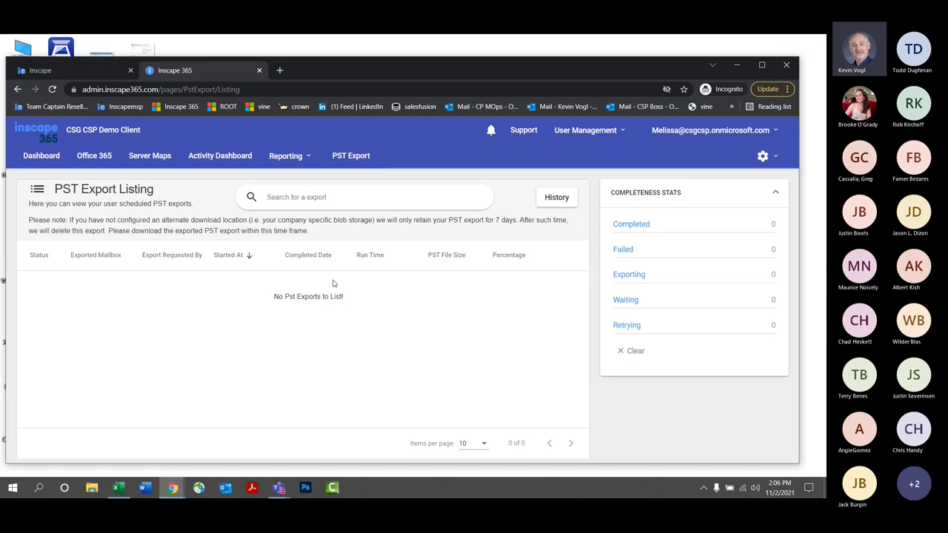
- Search the Azure AD User Listing for the user's last name and review their mailbox PST export options without exporting
left_click(93, 156)
scroll(280, 271, "down", 1)
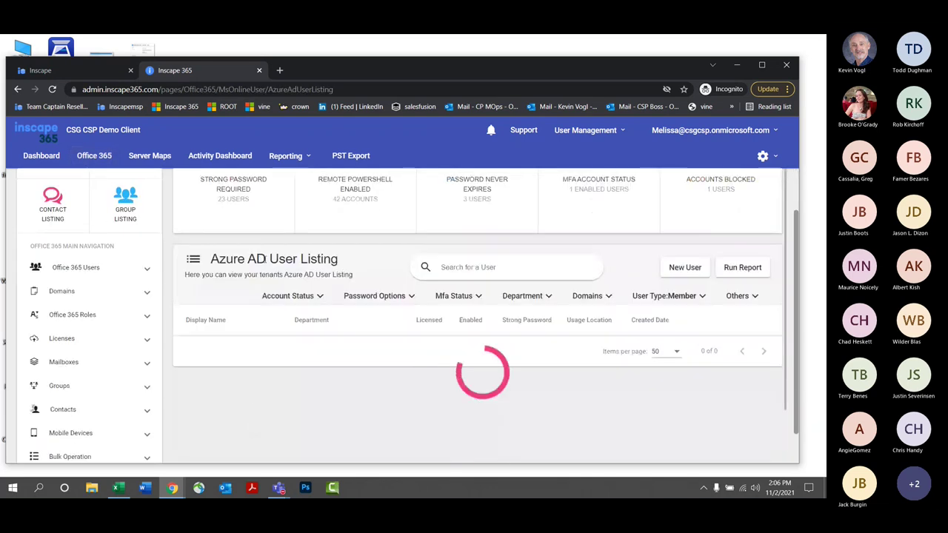
left_click(429, 270)
type("pyle")
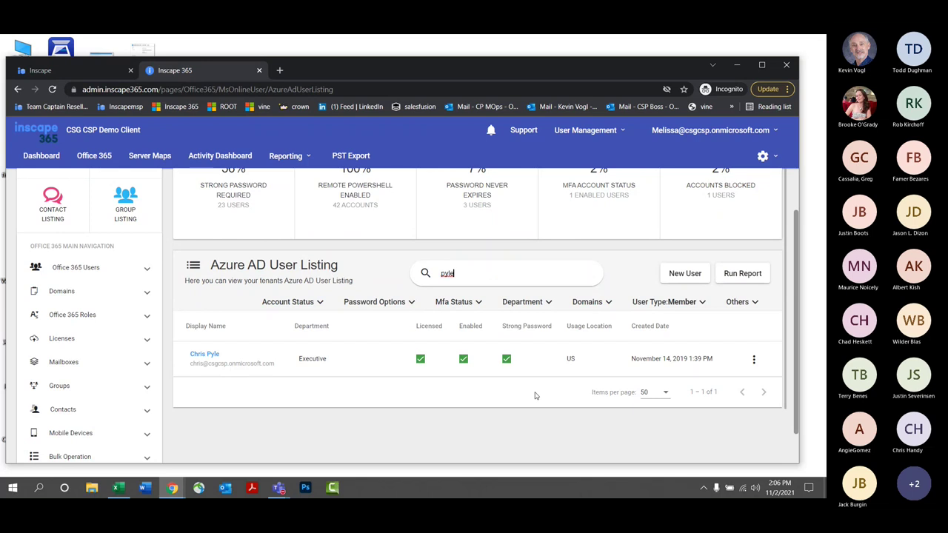
left_click(753, 361)
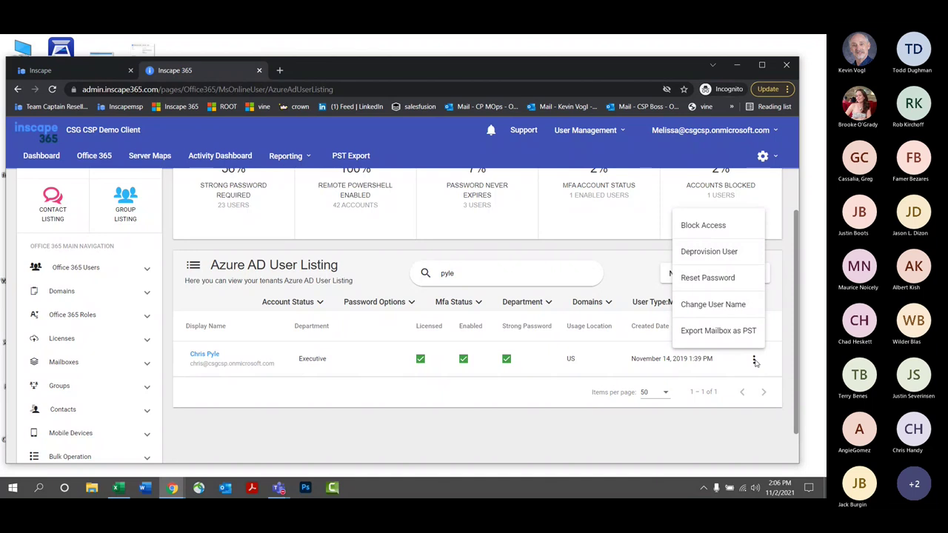
left_click(724, 334)
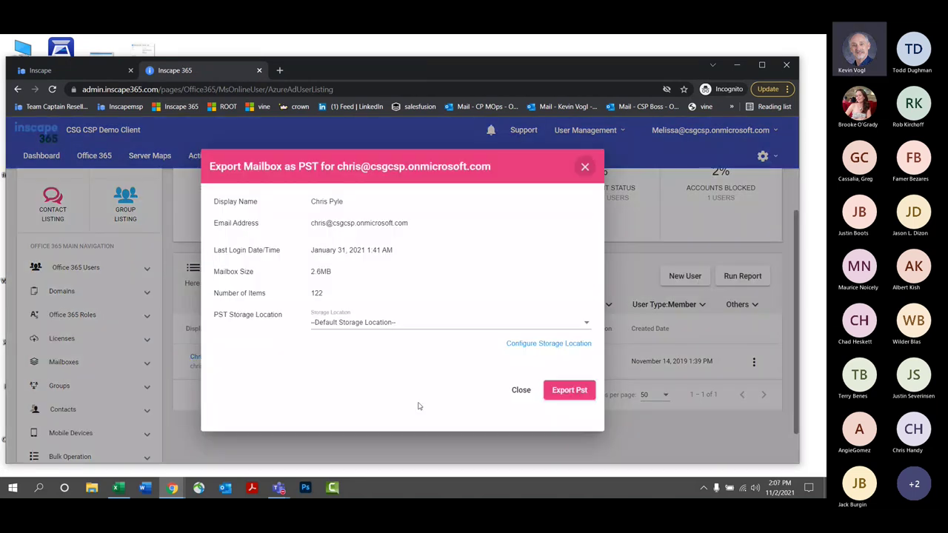
left_click(582, 170)
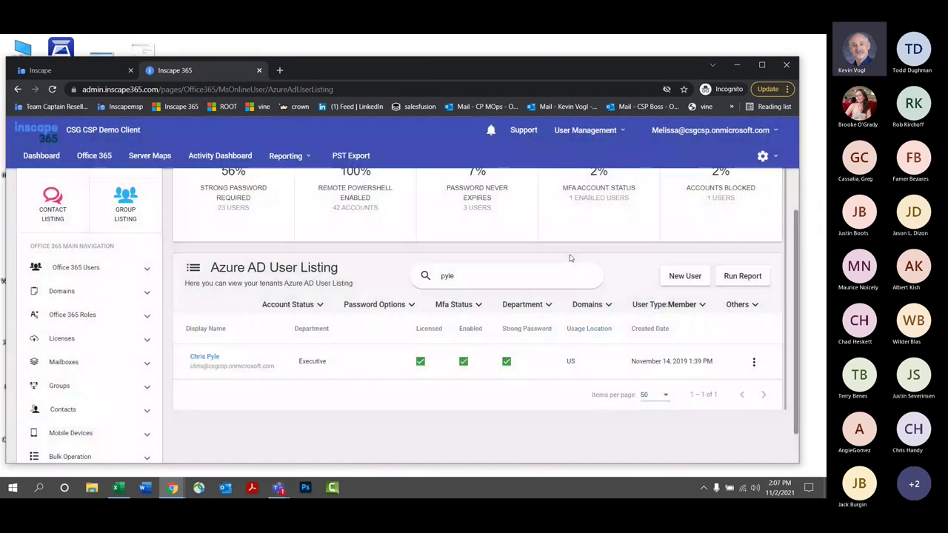
- Look at the Basic Information stage of the Provision User wizard and the introduction of the Deprovision User wizard
scroll(568, 266, "up", 2)
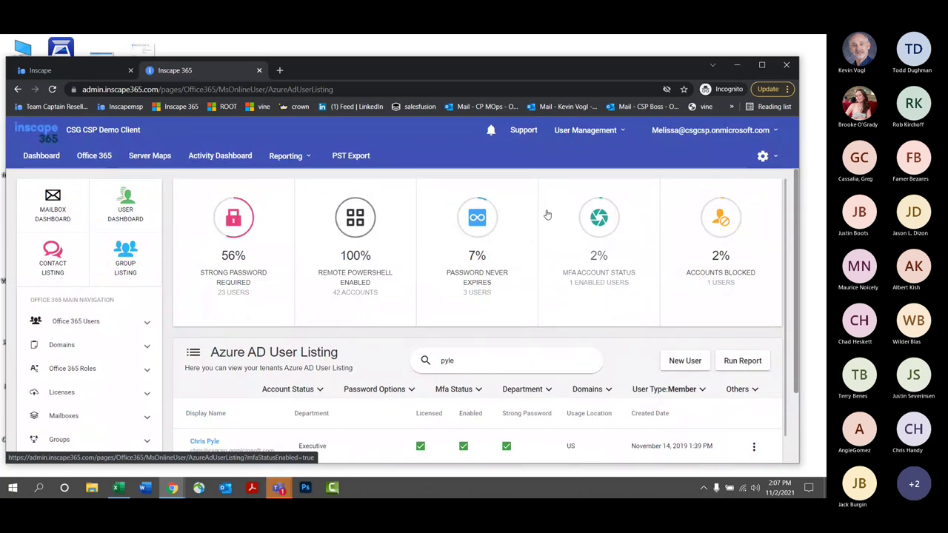
left_click(593, 137)
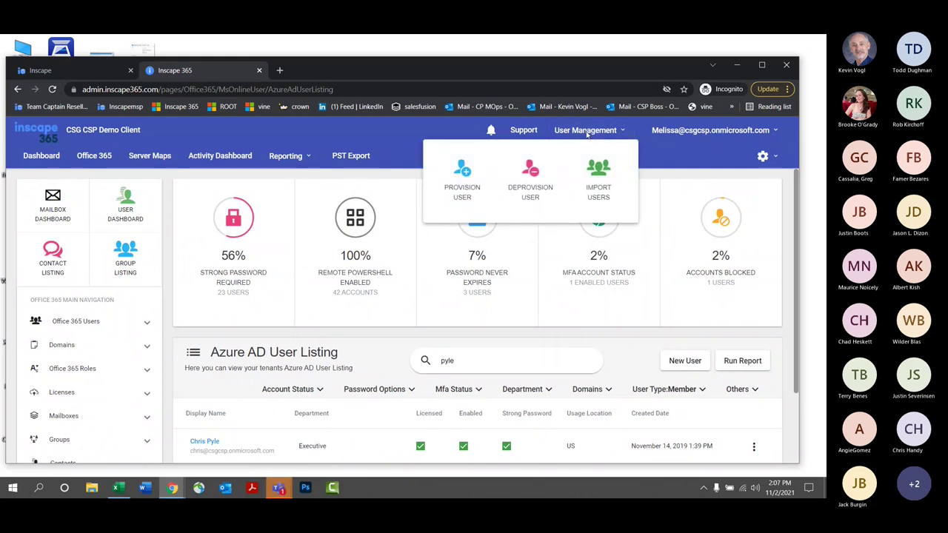
left_click(463, 178)
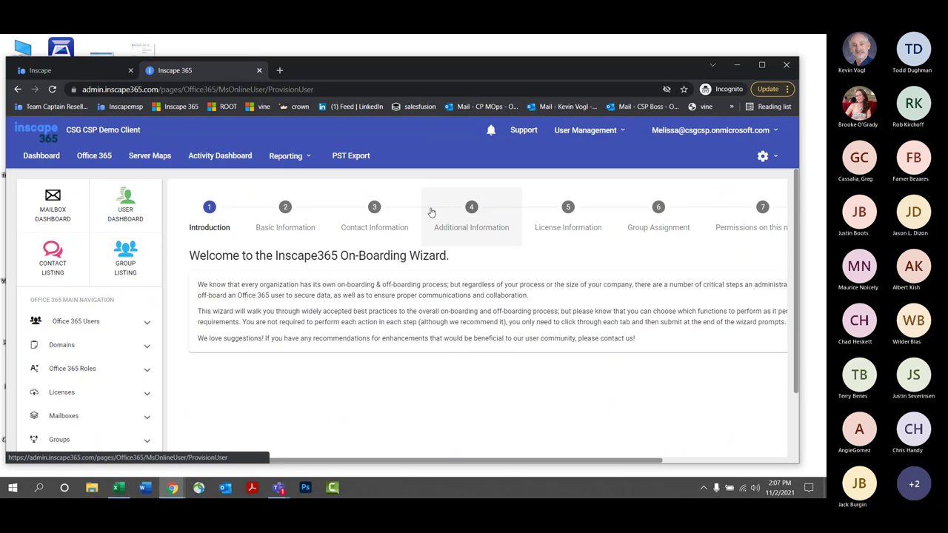
left_click(286, 224)
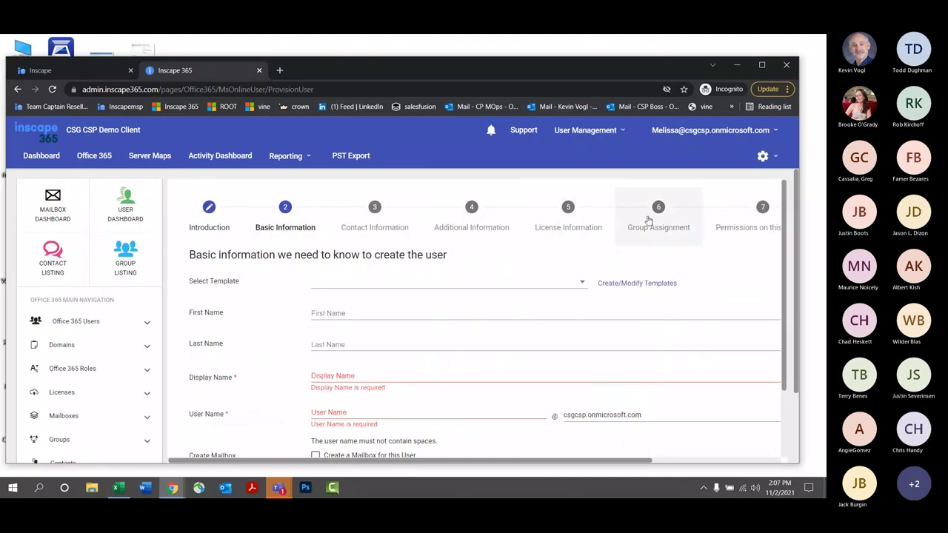
left_click(586, 130)
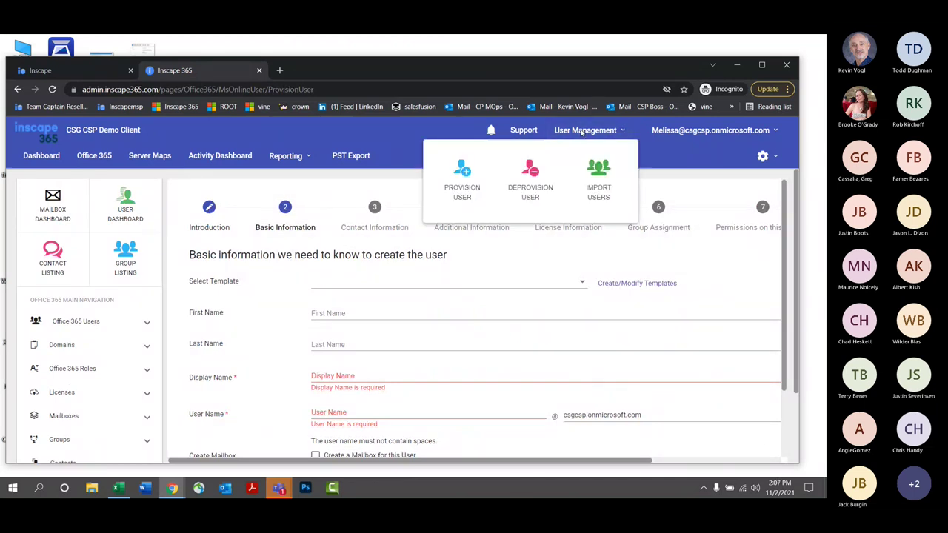
left_click(533, 181)
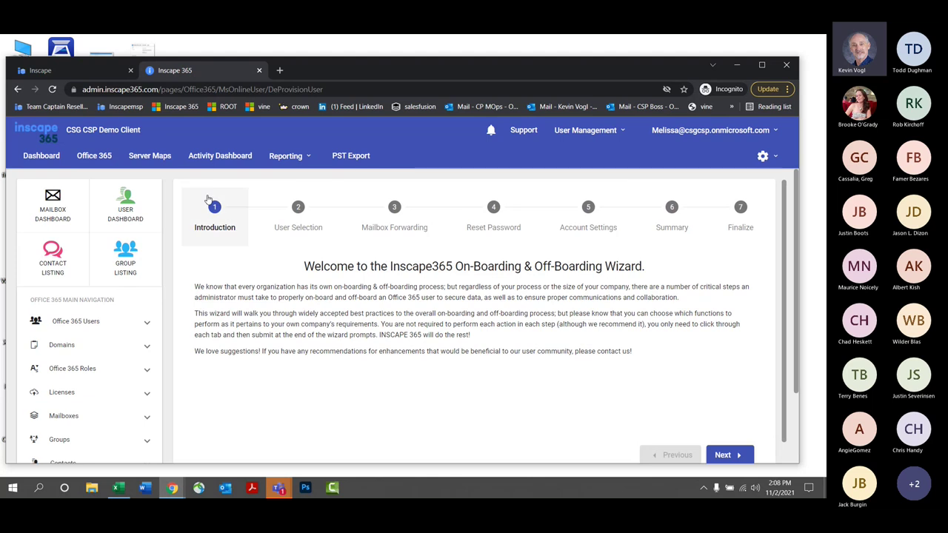
- From the listed user's mailbox PST export options, open the storage location configuration and view the PST Location Storage Listing
left_click(94, 156)
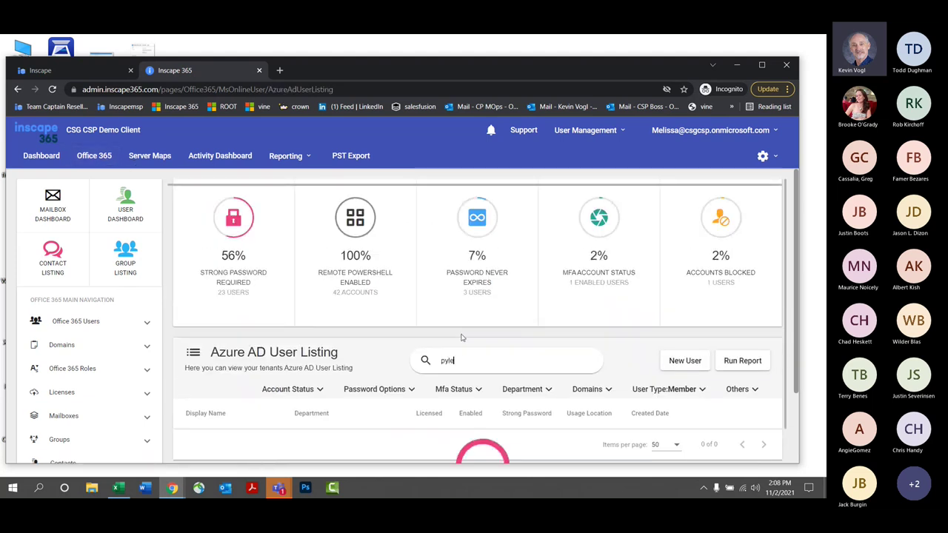
scroll(462, 338, "down", 2)
left_click(754, 323)
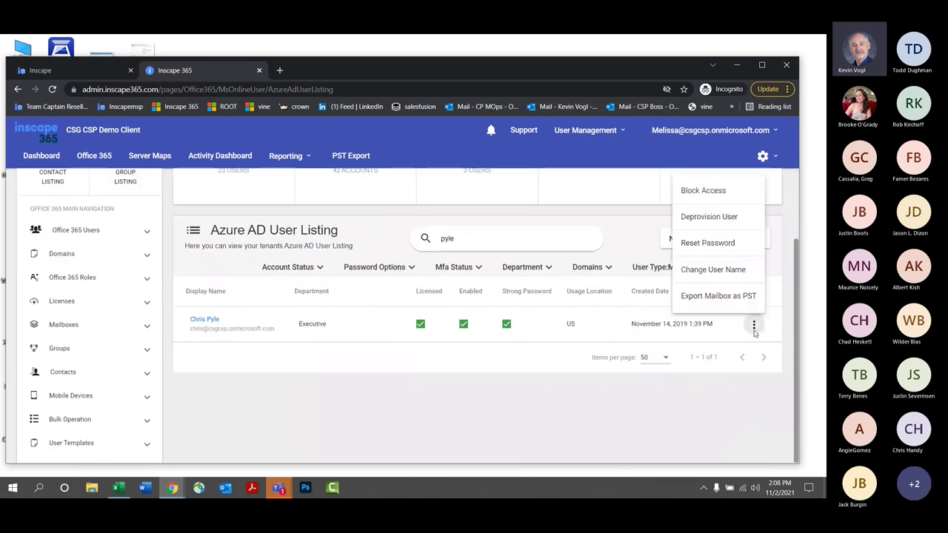
left_click(728, 300)
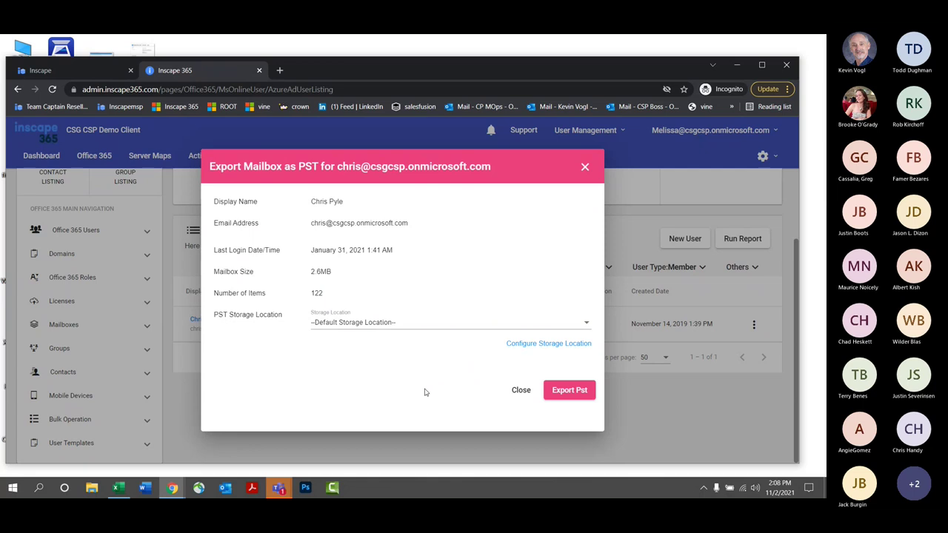
left_click(540, 348)
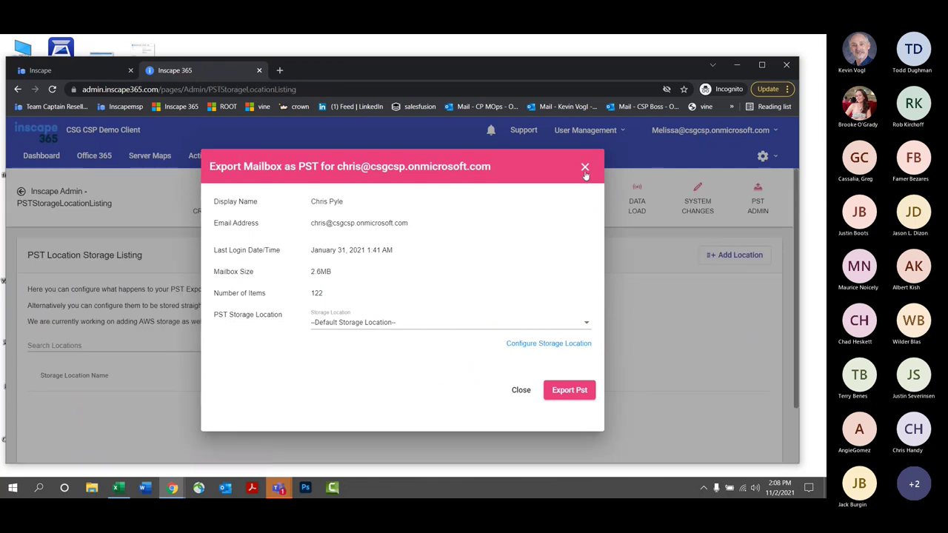
left_click(585, 169)
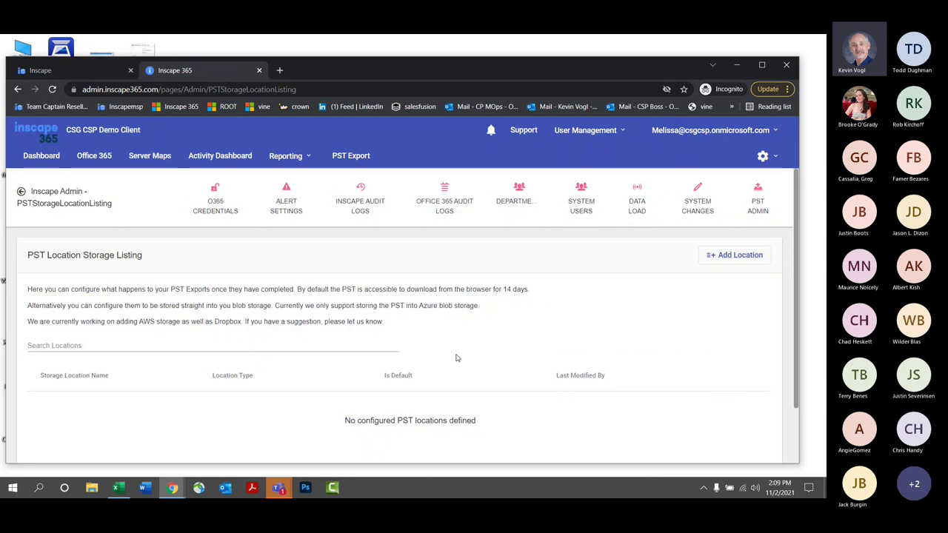
- Open the Cost Management dashboard and review the Unassigned License Cost list and its export options
left_click(43, 157)
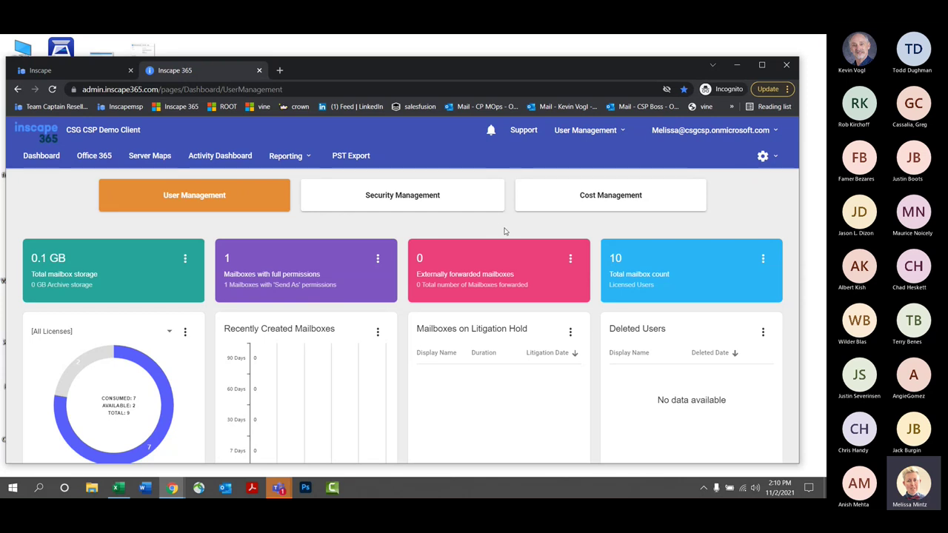
left_click(582, 197)
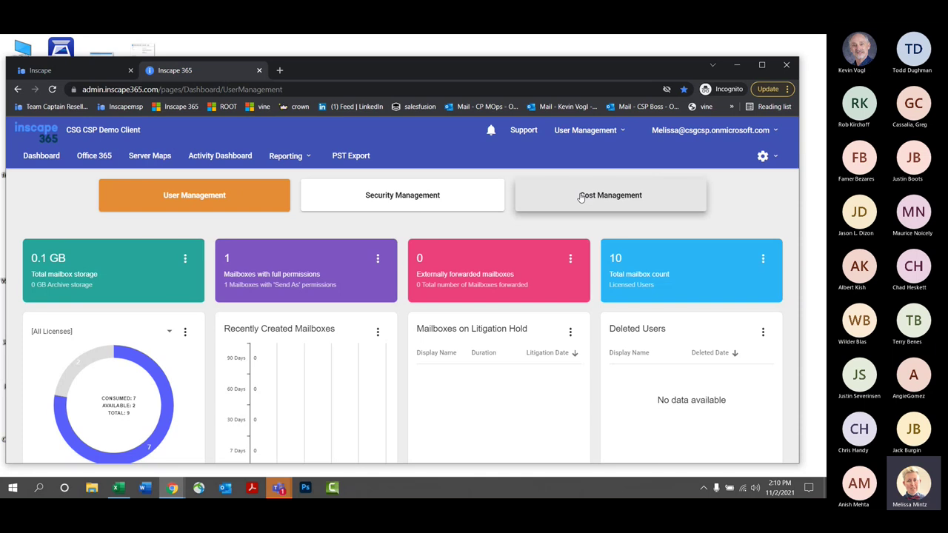
left_click(581, 197)
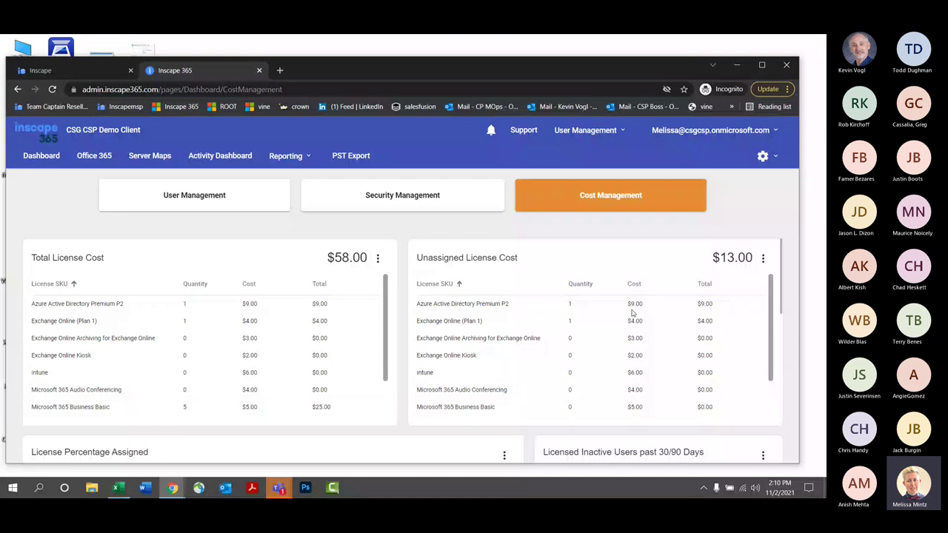
left_click(763, 258)
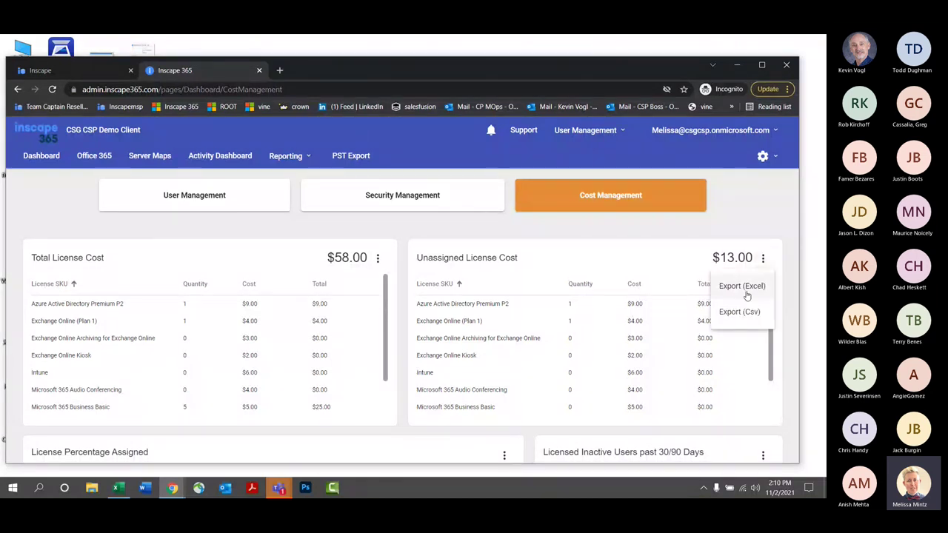
left_click(559, 255)
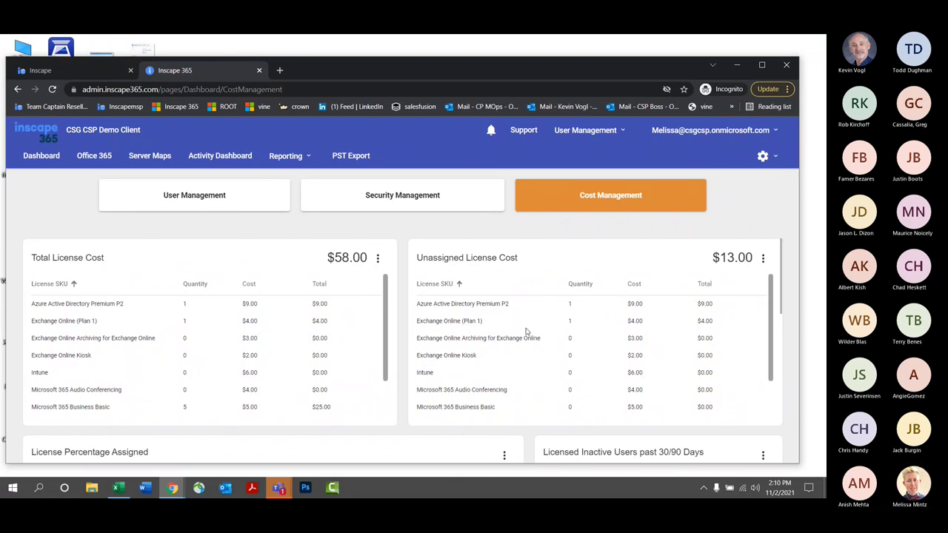
scroll(521, 360, "down", 1)
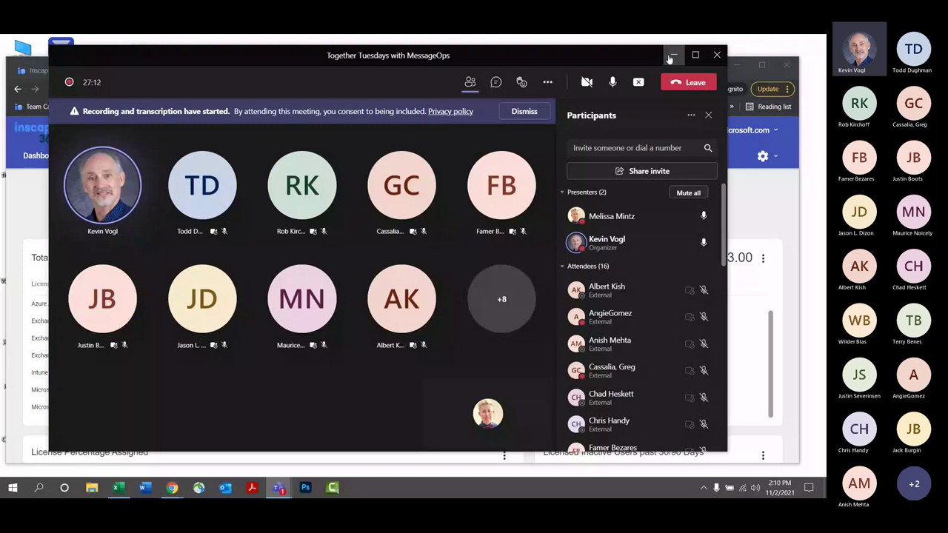
left_click(672, 57)
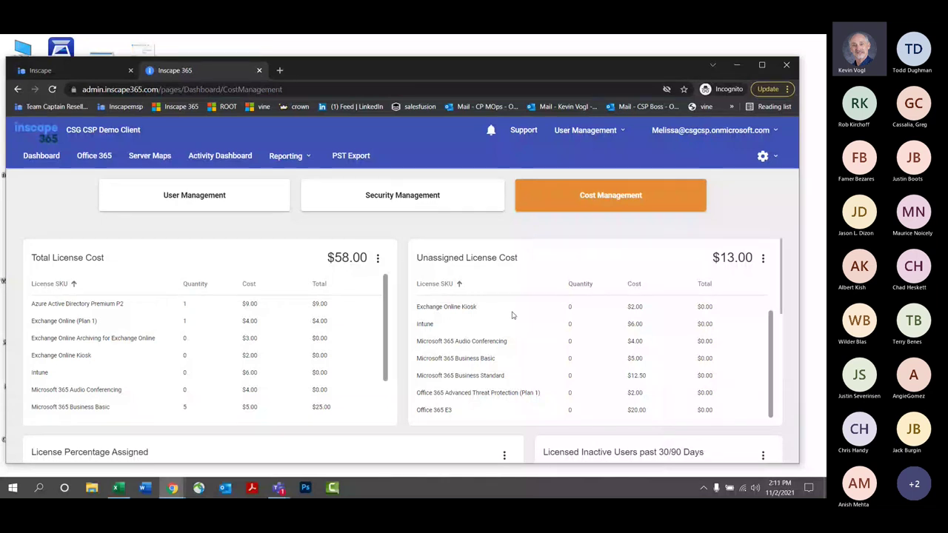
scroll(506, 325, "up", 1)
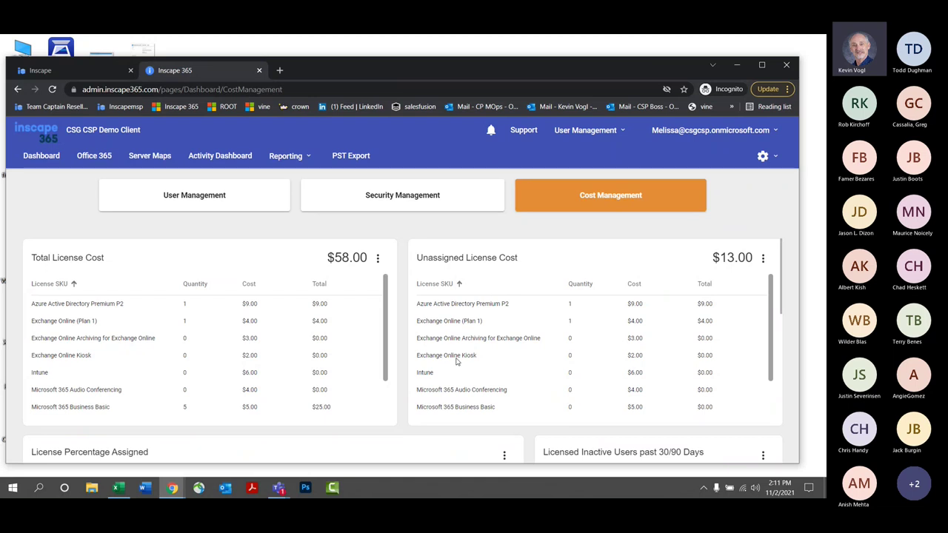
- Review the Total License Cost list and its export options on the Cost Management dashboard without exporting
left_click(78, 74)
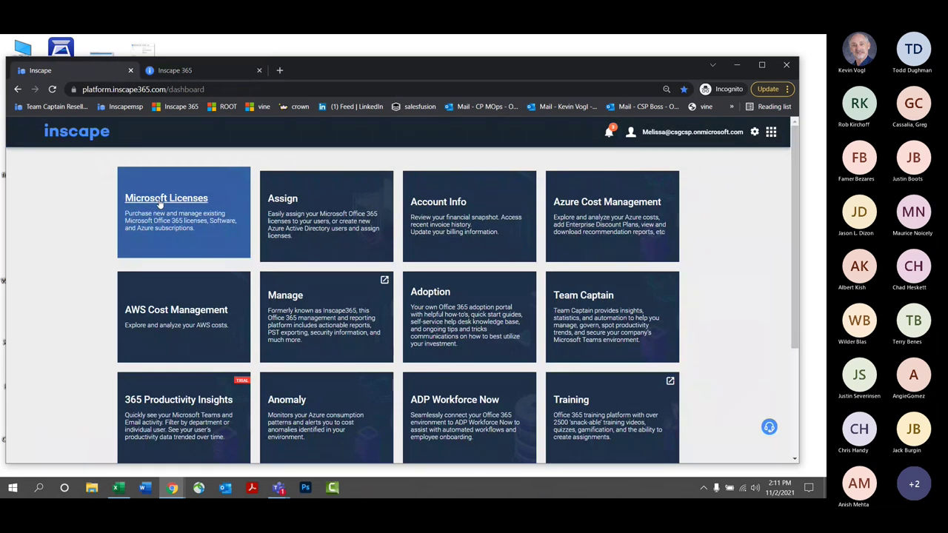
left_click(185, 70)
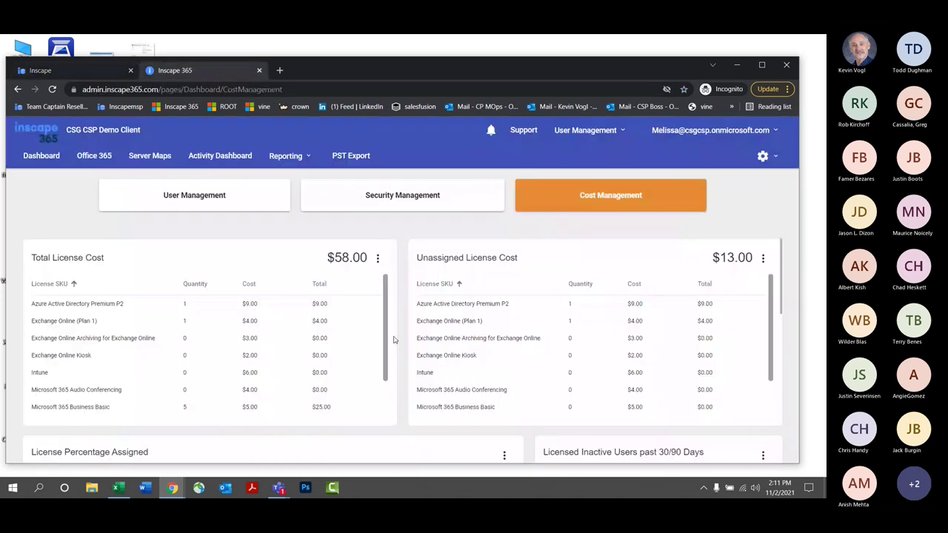
scroll(203, 326, "down", 2)
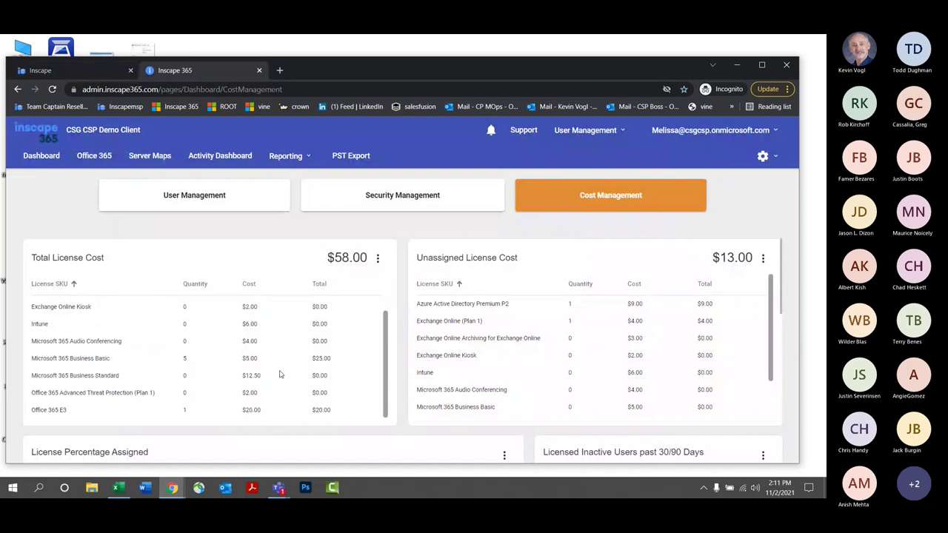
scroll(328, 352, "up", 2)
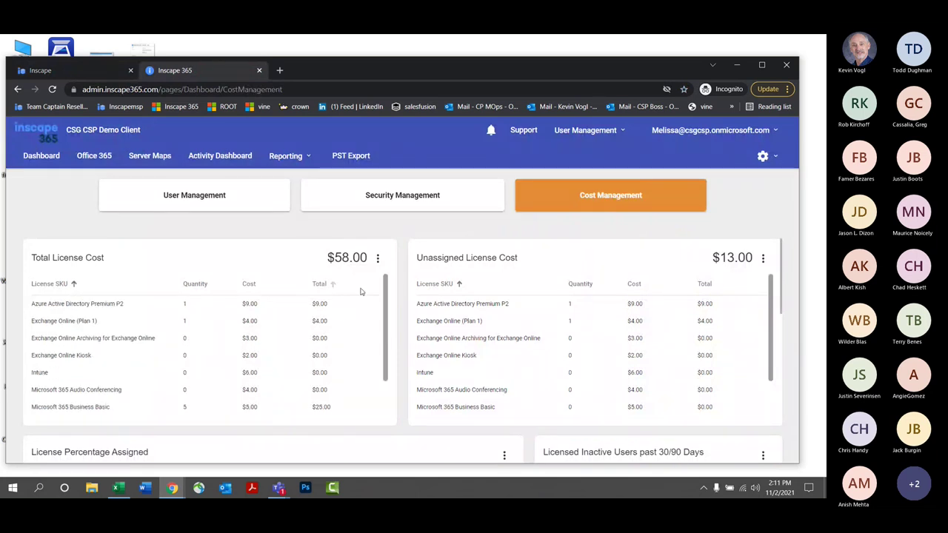
left_click(377, 260)
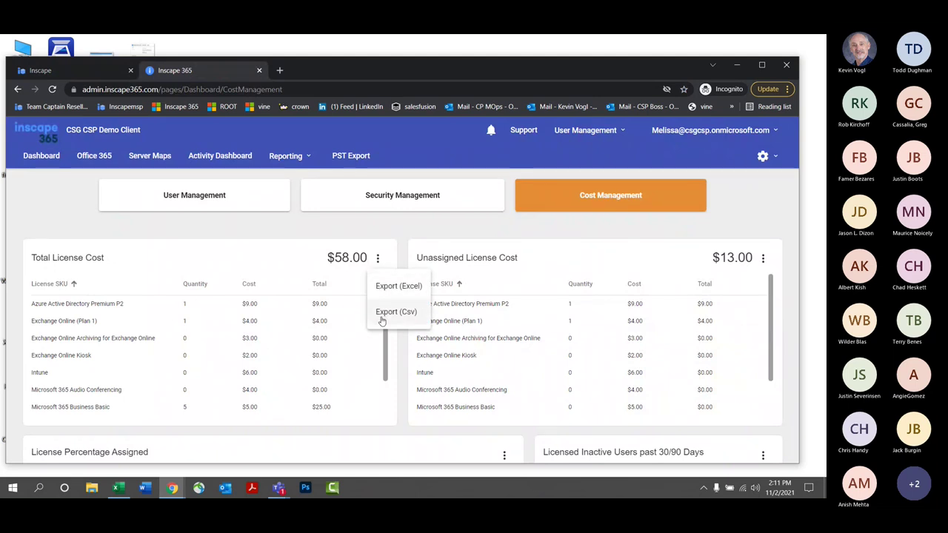
left_click(399, 341)
- Examine the License Percentage Assigned chart, the Licensed Inactive Users list and the Blocked Users with License list
scroll(400, 361, "down", 1)
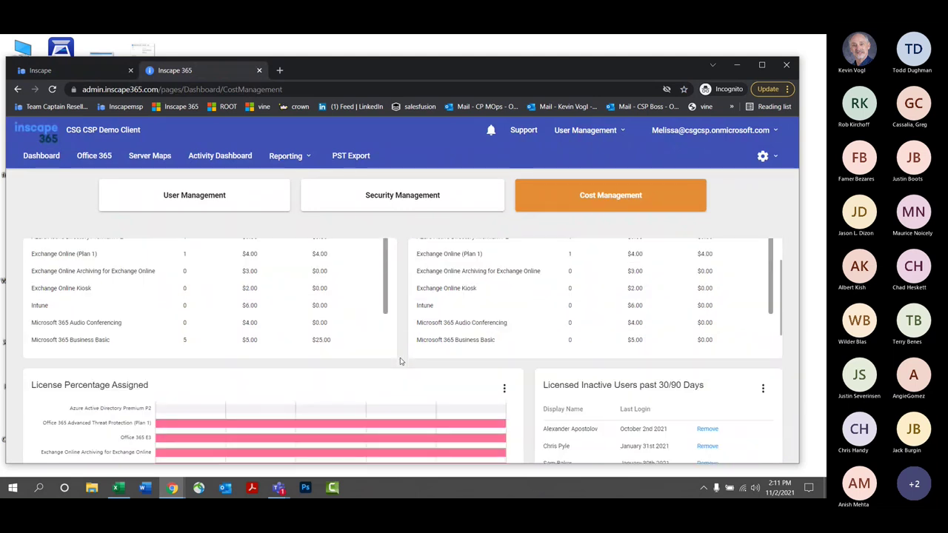
scroll(400, 361, "down", 1)
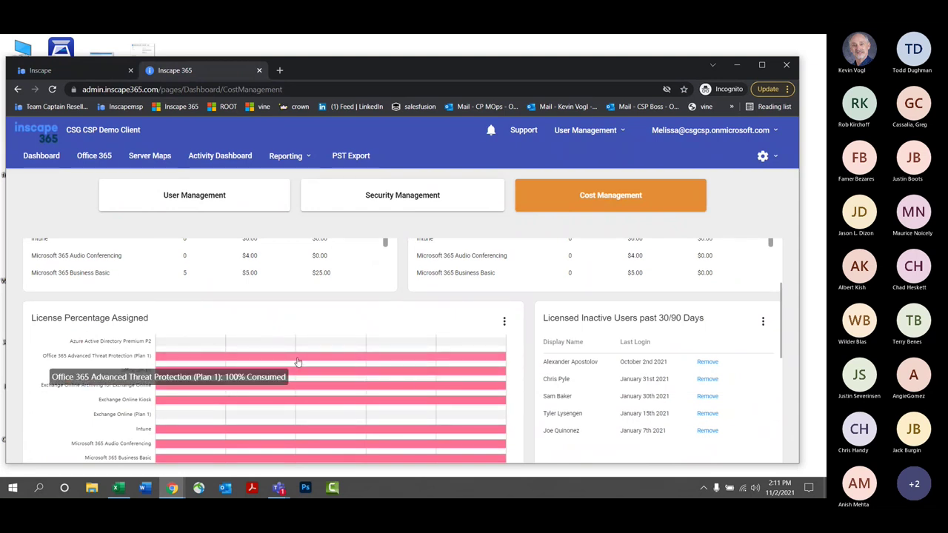
scroll(295, 363, "down", 1)
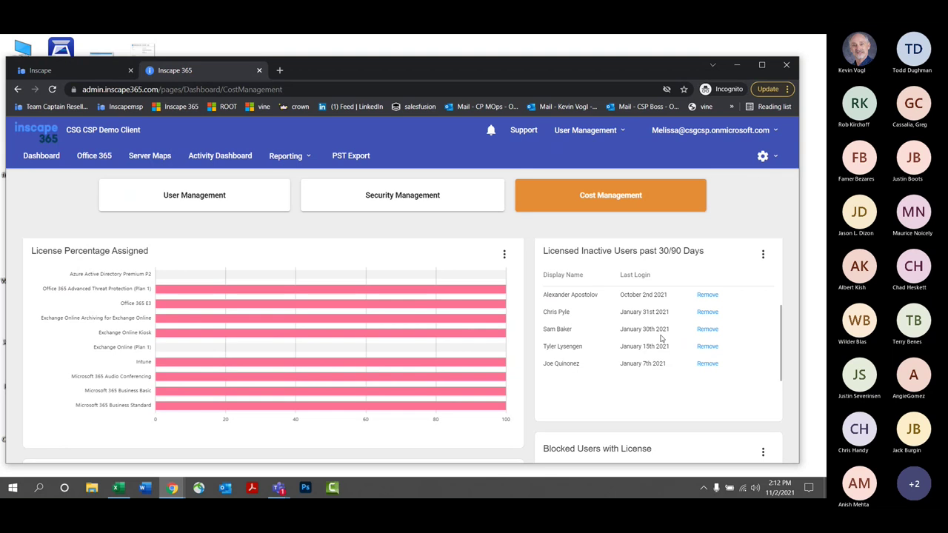
scroll(661, 338, "down", 1)
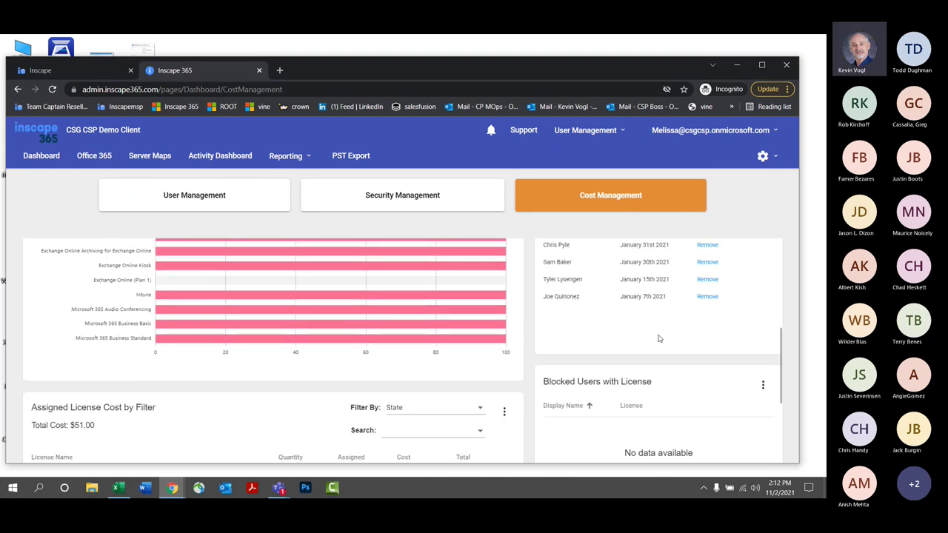
scroll(659, 338, "down", 1)
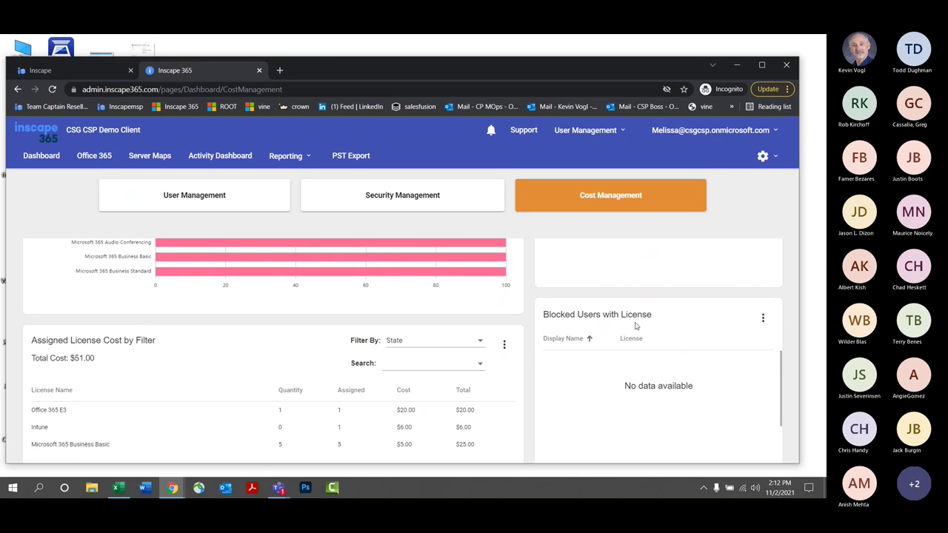
scroll(636, 326, "down", 1)
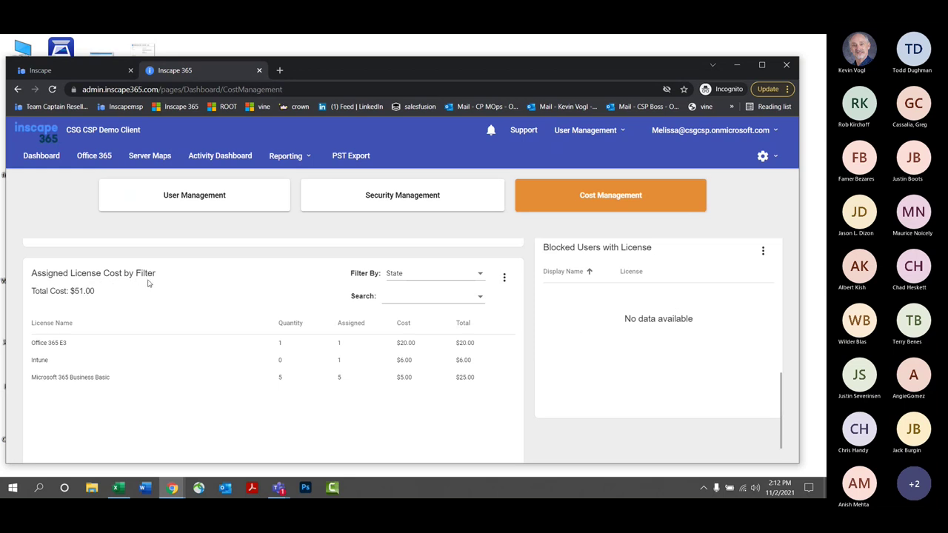
- Filter the Assigned License Cost list by department to Executive and open its detailed log
left_click(478, 277)
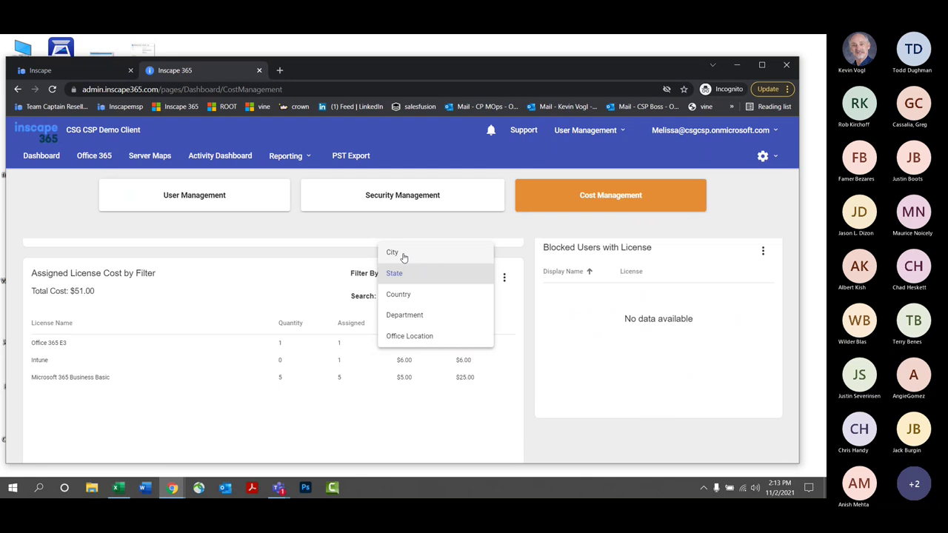
left_click(403, 315)
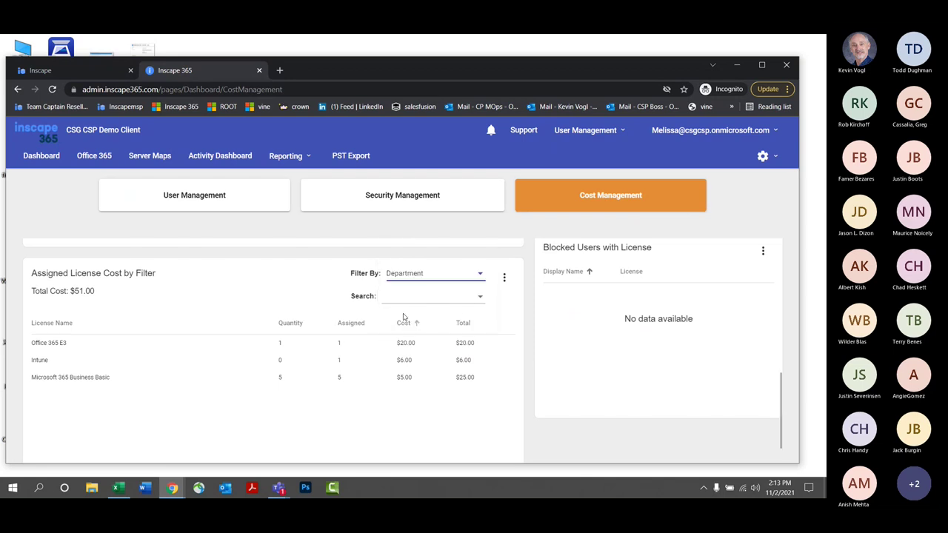
left_click(479, 297)
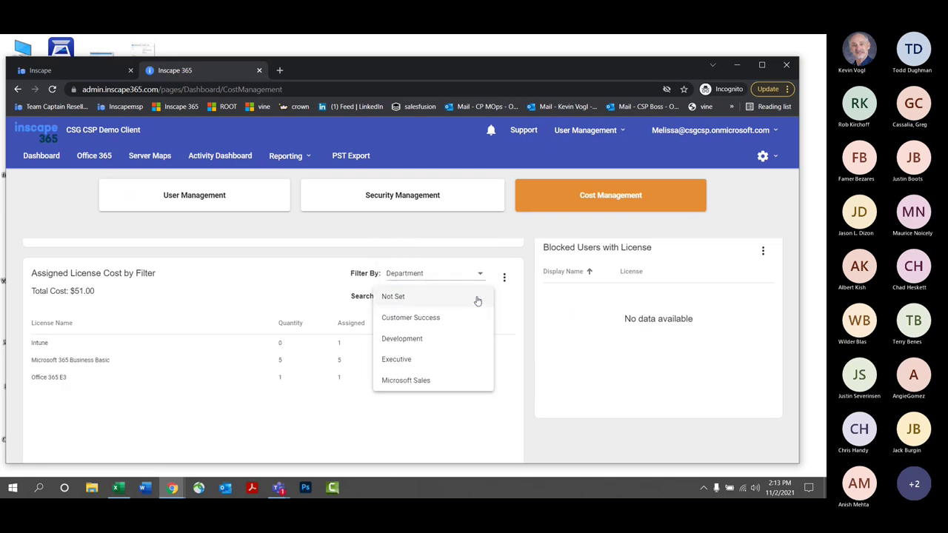
left_click(409, 358)
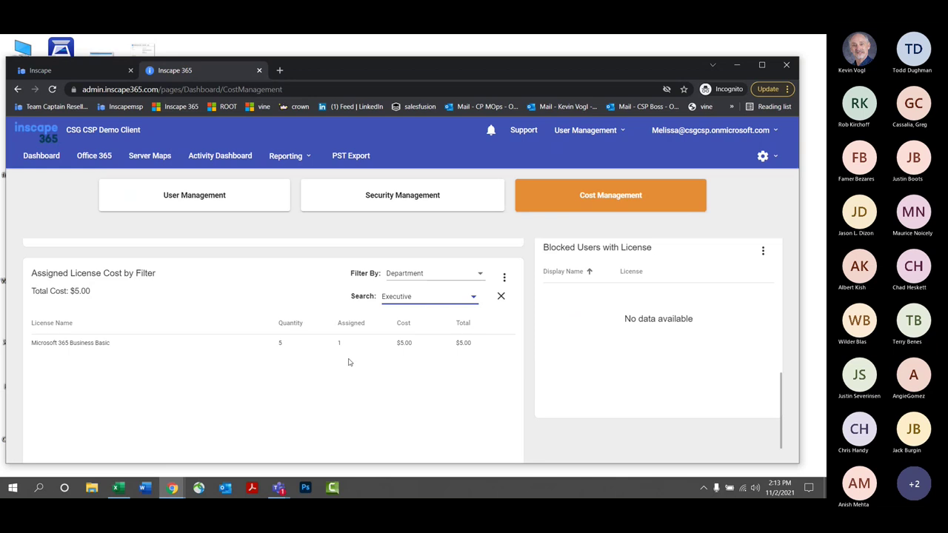
left_click(504, 278)
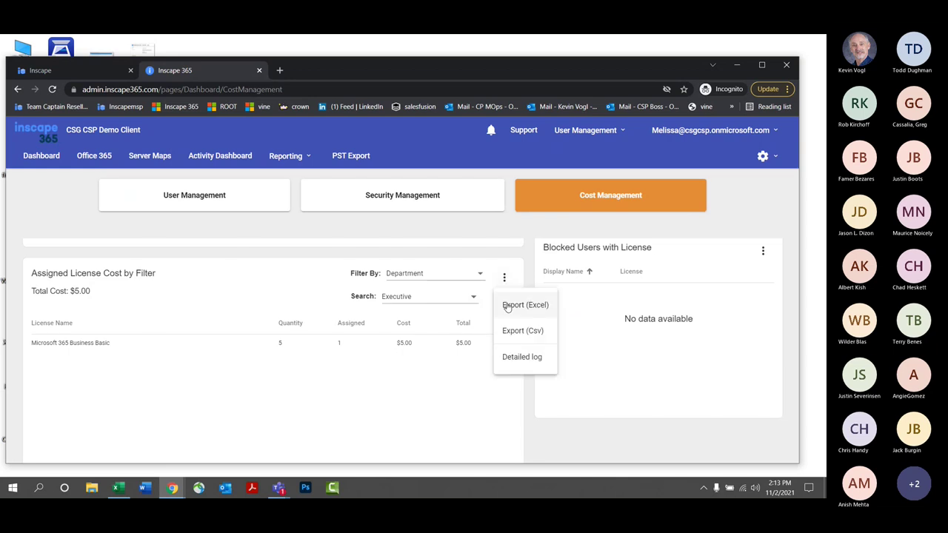
left_click(511, 361)
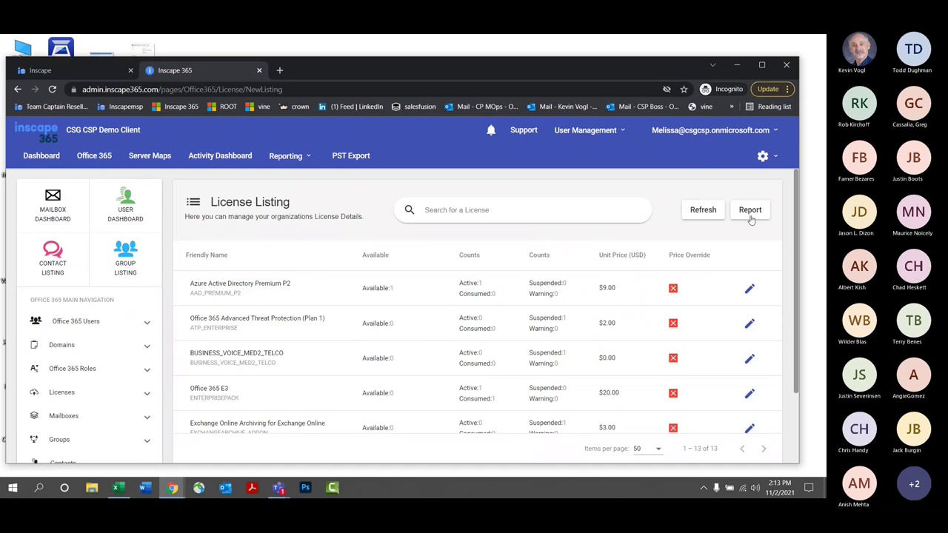
- Open the Bulk Operation Listing in the Office 365 section and review the previous bulk operations
left_click(108, 163)
scroll(110, 333, "down", 2)
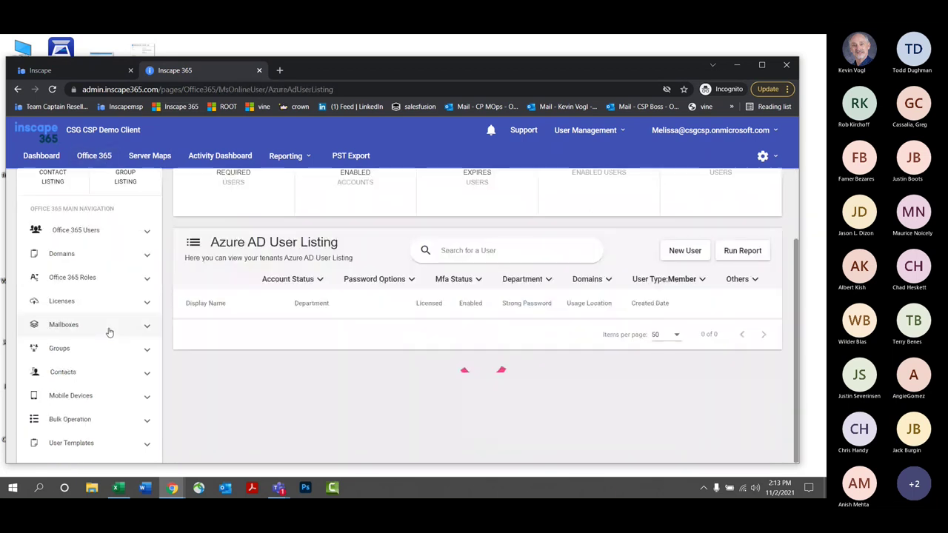
left_click(89, 419)
left_click(95, 413)
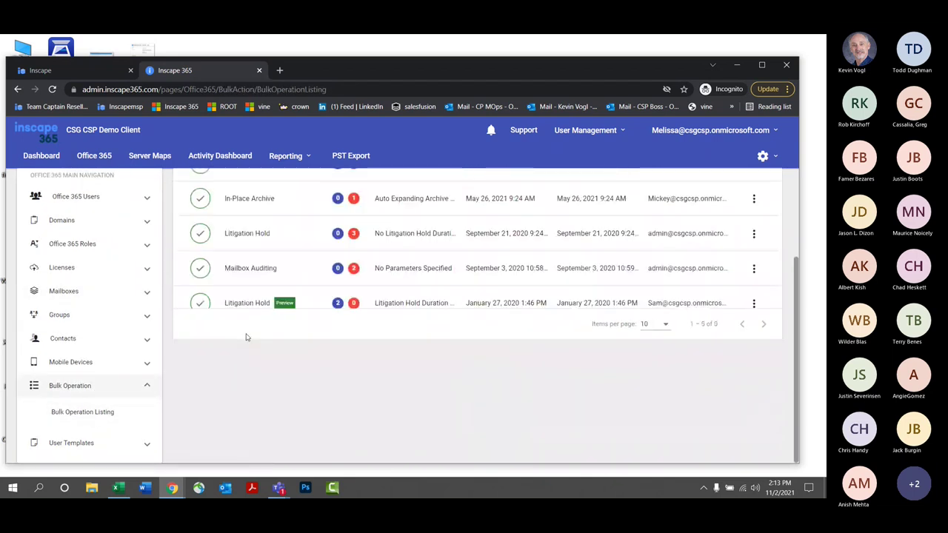
scroll(248, 337, "up", 2)
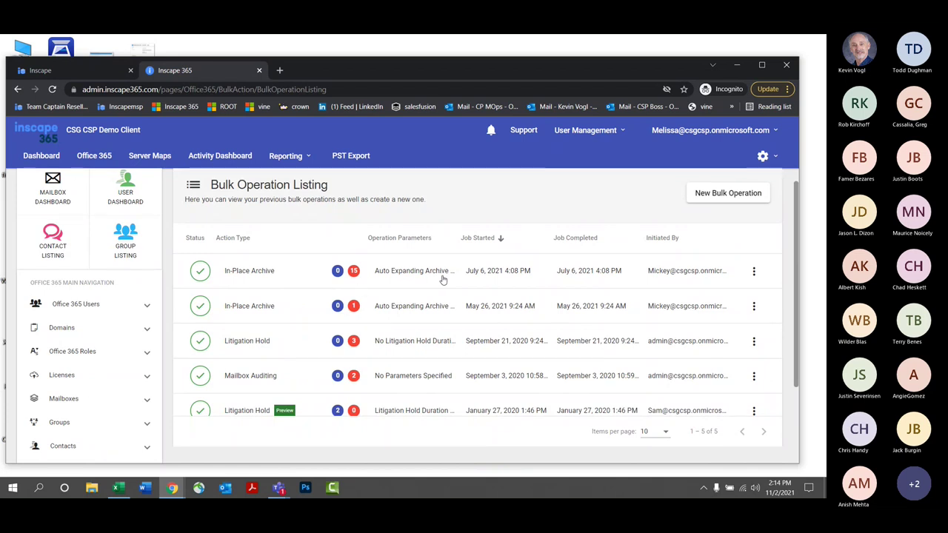
- Start a new bulk operation with the Litigation Hold action, set its duration to 12 days and continue to user selection
left_click(726, 198)
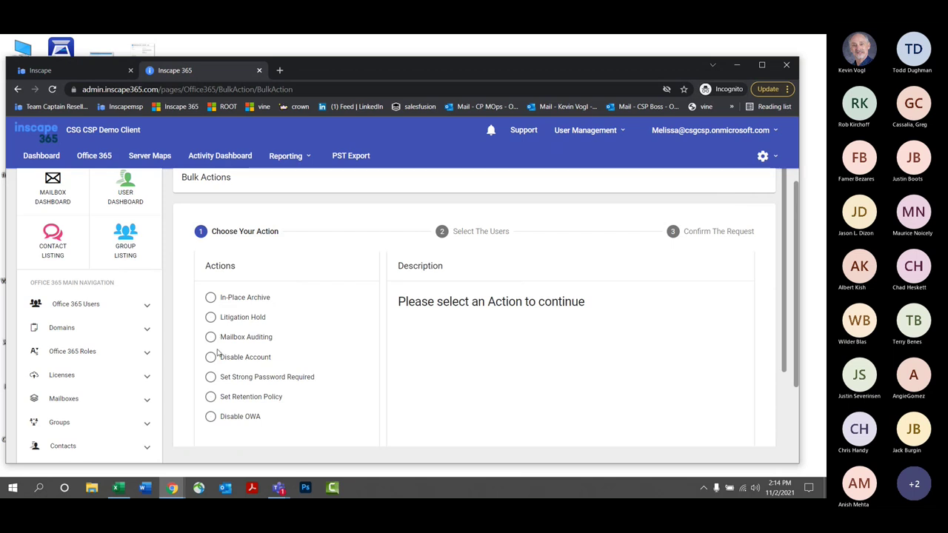
left_click(210, 318)
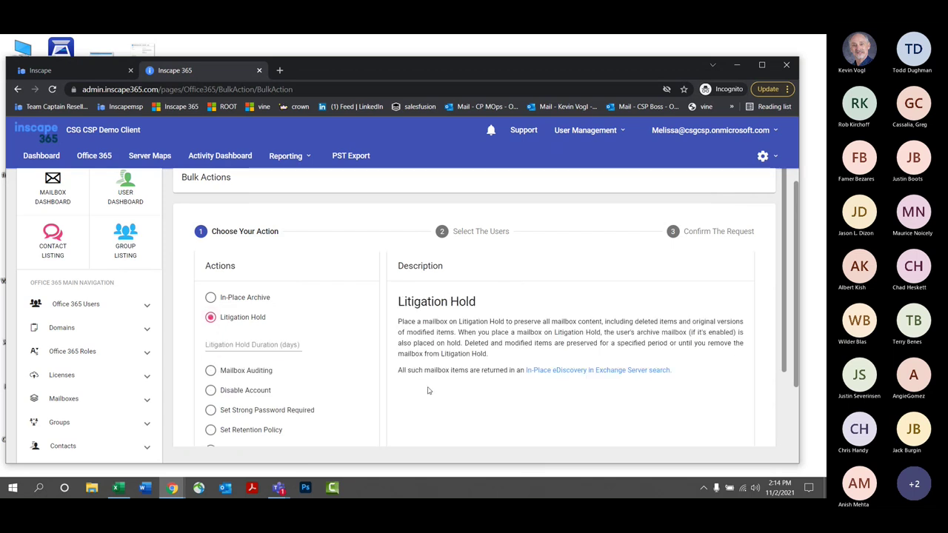
scroll(215, 318, "down", 1)
left_click(256, 291)
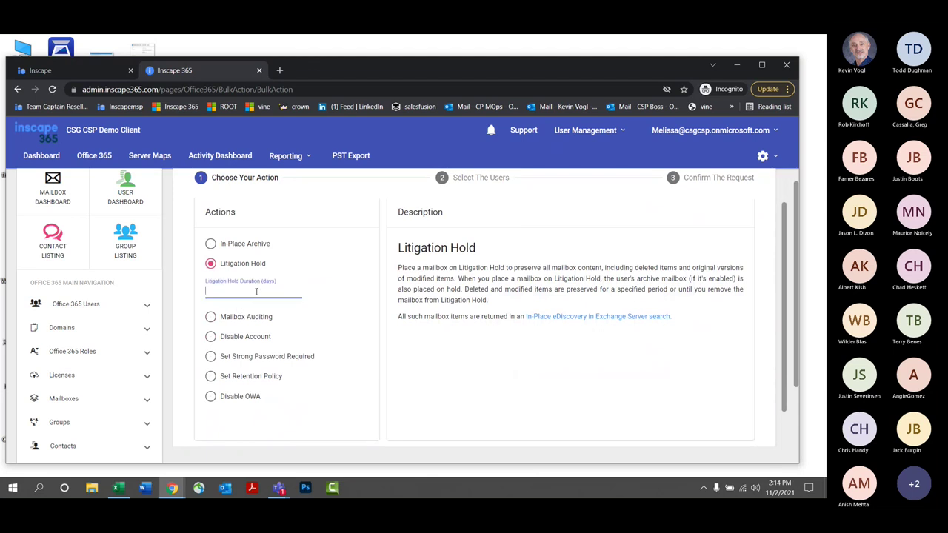
type("12")
scroll(593, 318, "down", 1)
left_click(211, 425)
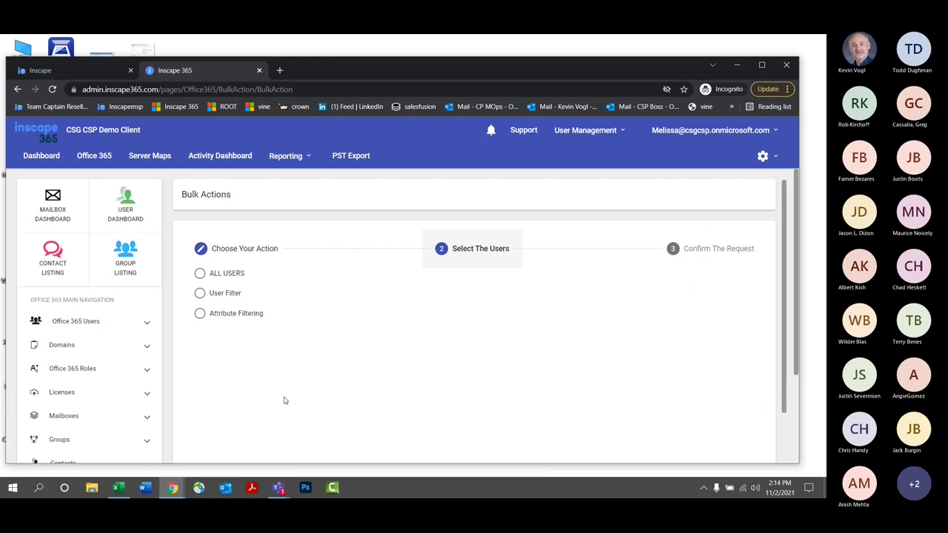
- Review the User Filter and Attribute Filtering options for selecting the bulk operation's users
left_click(201, 293)
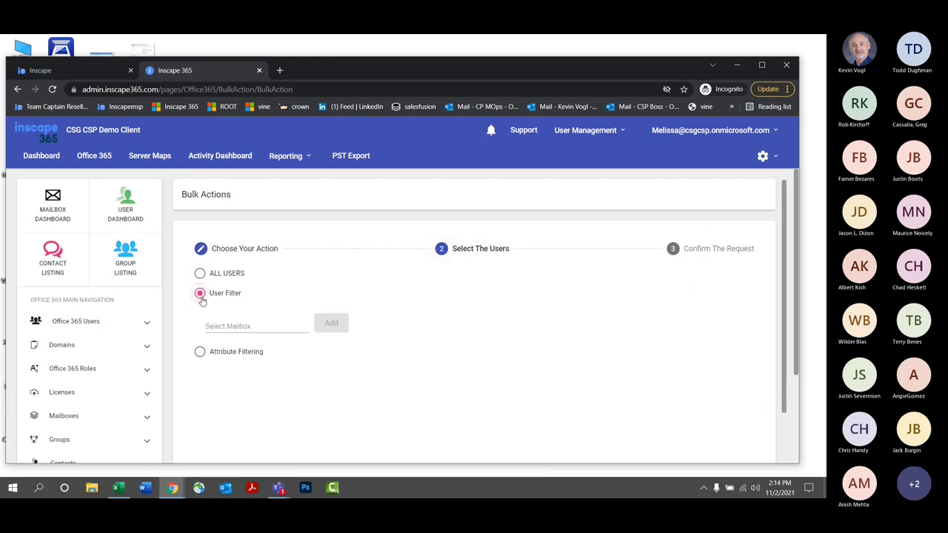
left_click(201, 353)
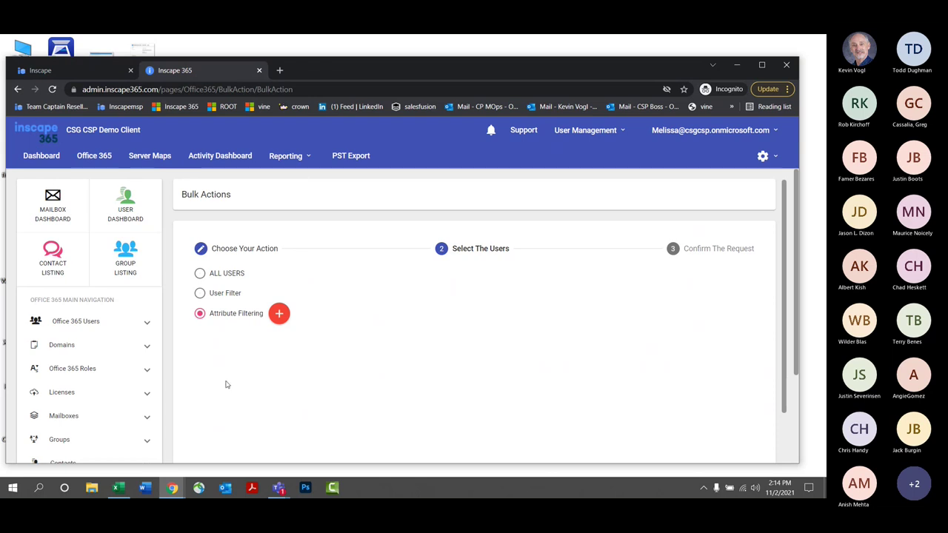
scroll(227, 384, "down", 1)
scroll(163, 398, "down", 2)
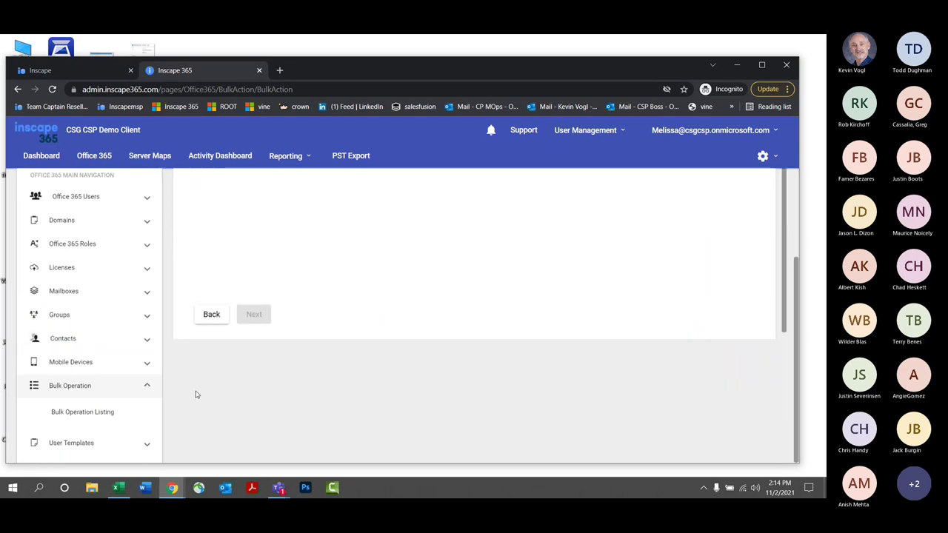
scroll(208, 385, "up", 2)
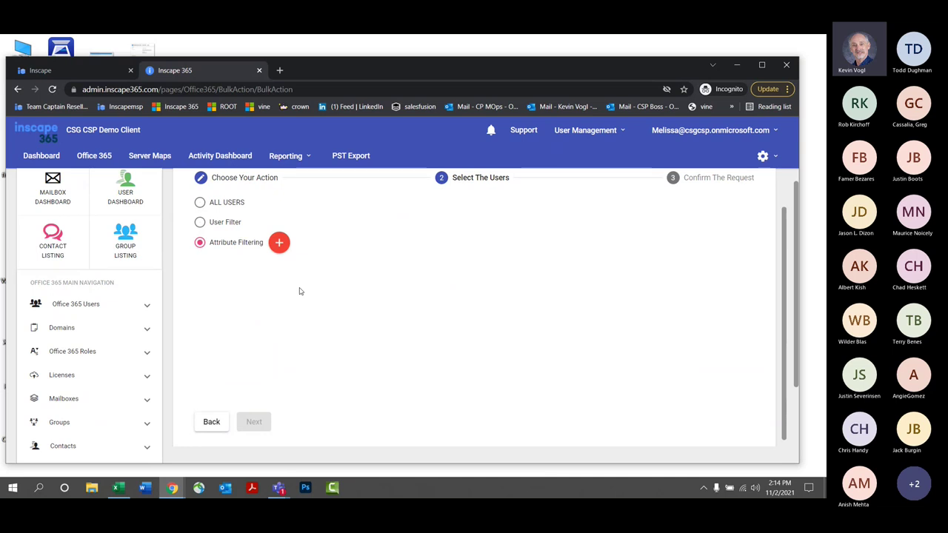
scroll(300, 291, "up", 1)
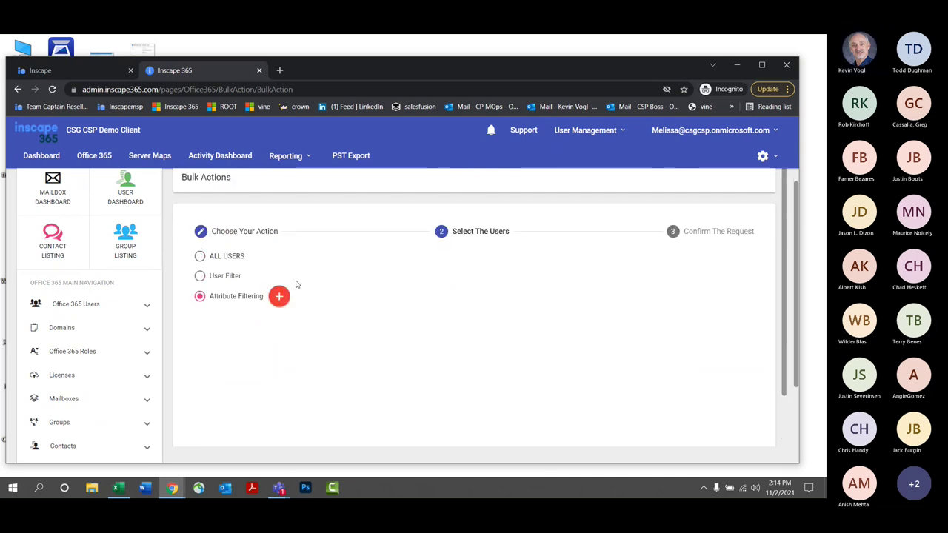
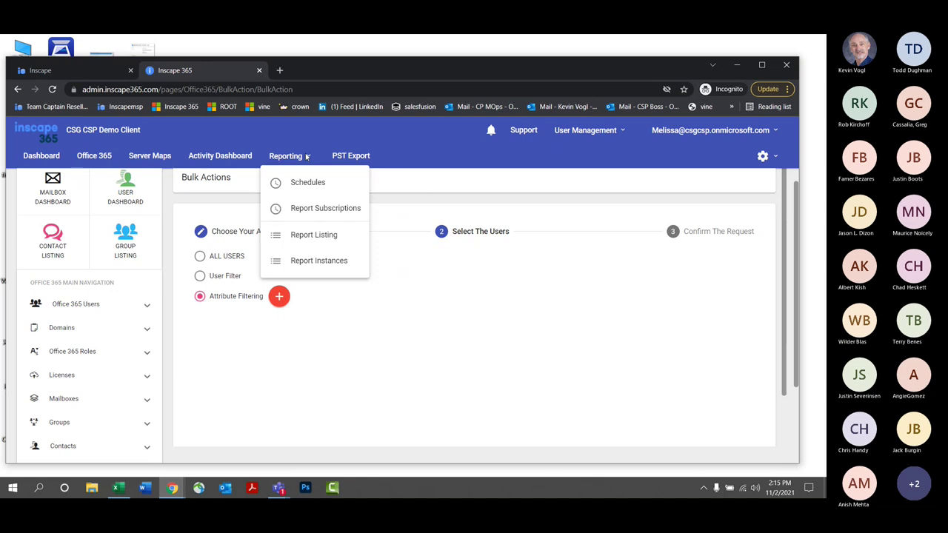
- Open the Report Listing and browse the available Inscape 365 reports
left_click(312, 237)
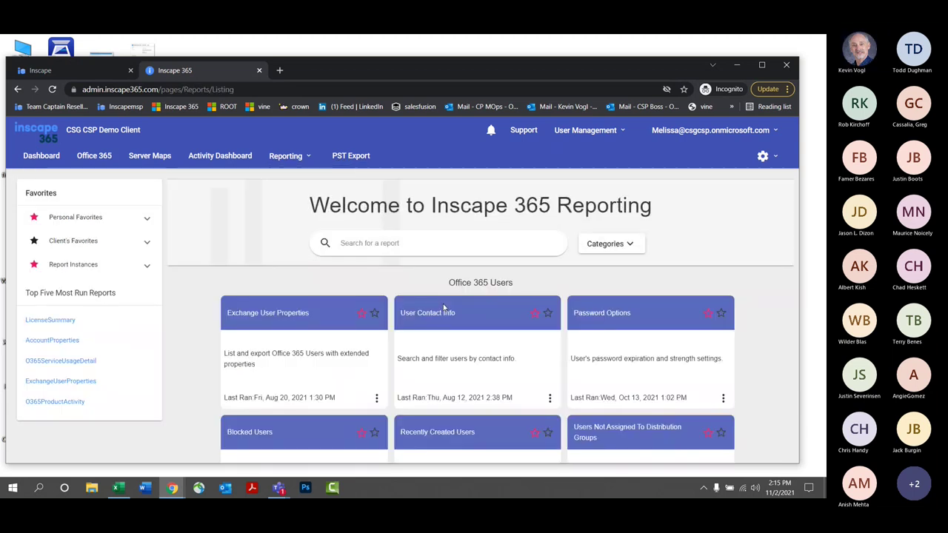
scroll(444, 307, "down", 3)
scroll(518, 340, "down", 3)
scroll(561, 370, "up", 3)
scroll(445, 333, "up", 3)
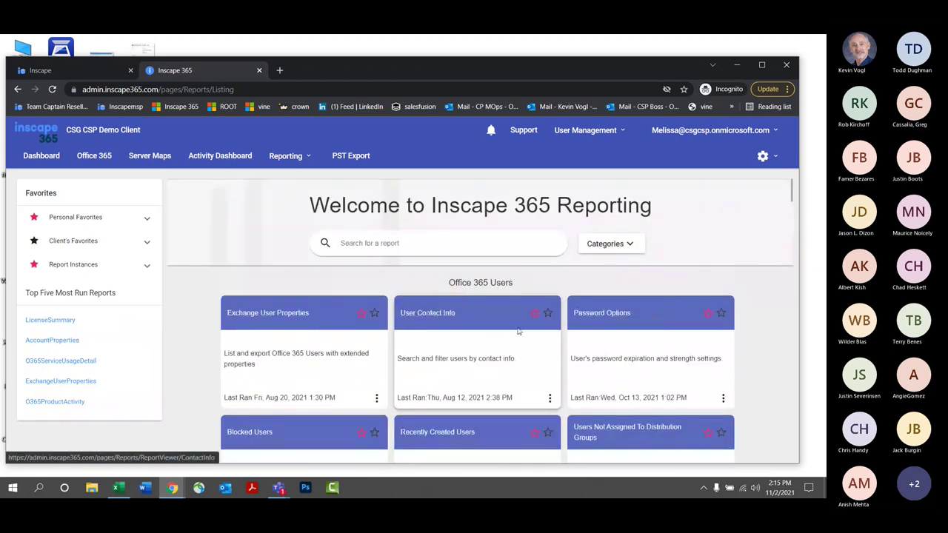
- Filter the report listing to the Office 365 Licensing category
left_click(631, 249)
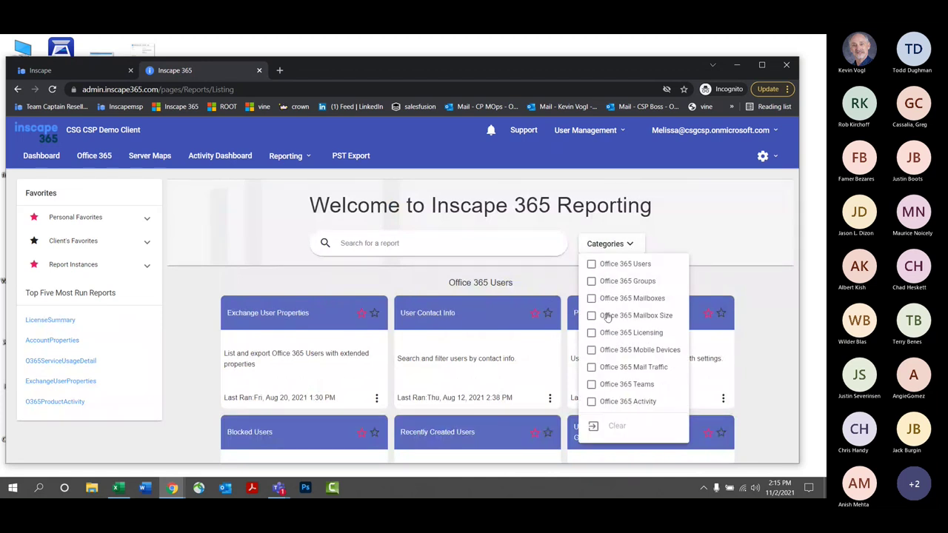
left_click(591, 333)
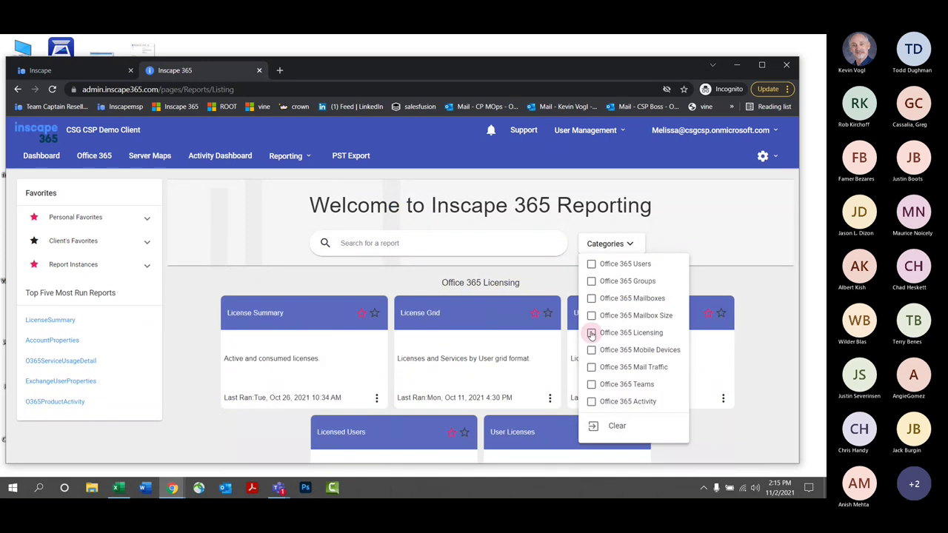
left_click(332, 295)
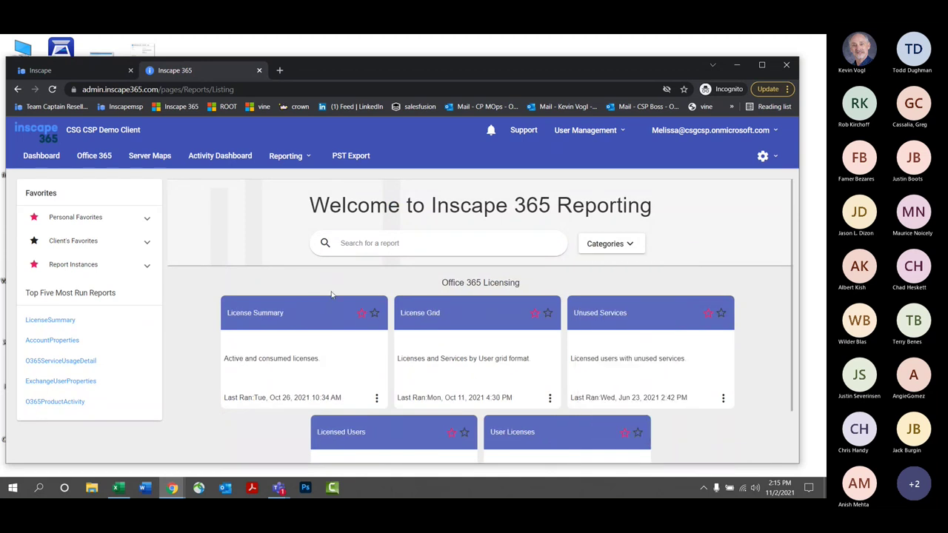
- Open the License Summary report and review its License Account Summary chart and the table of active, consumed and remaining licenses
scroll(326, 296, "down", 1)
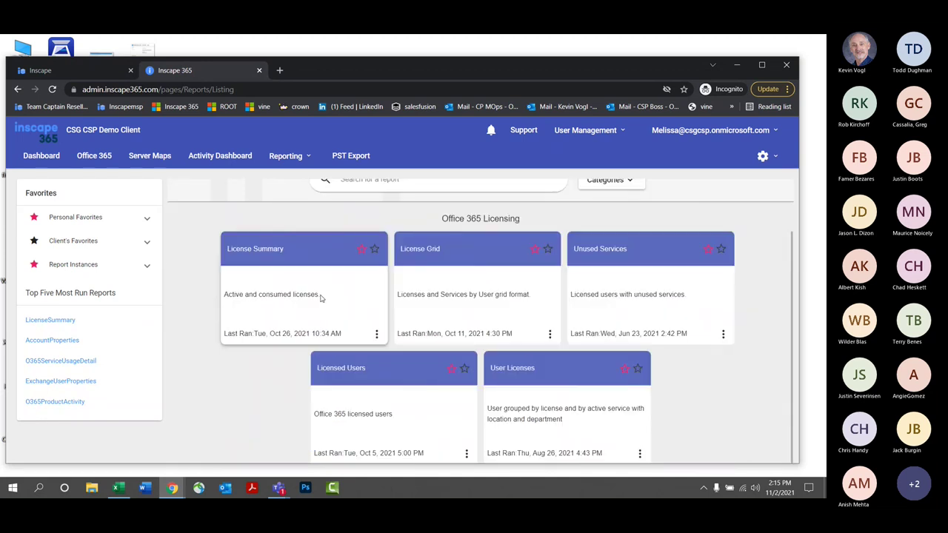
left_click(238, 250)
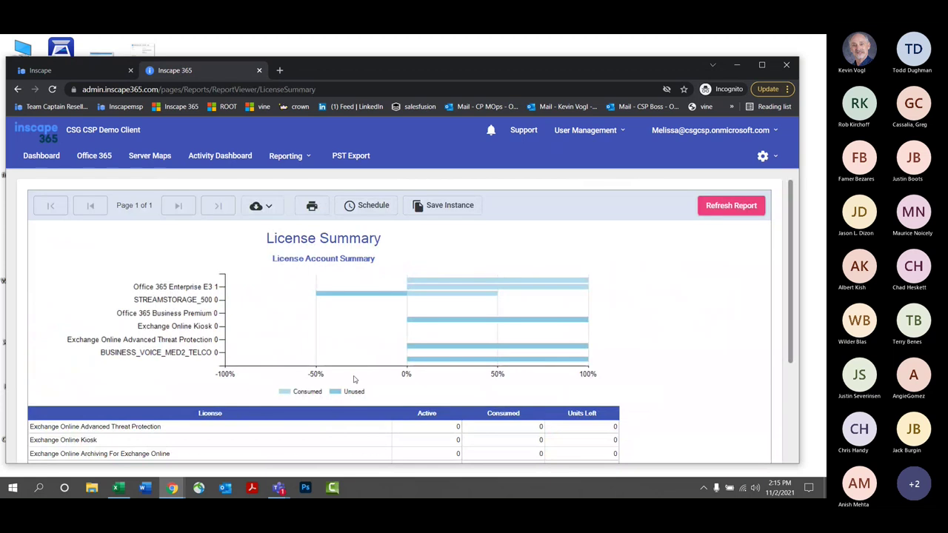
scroll(351, 388, "down", 2)
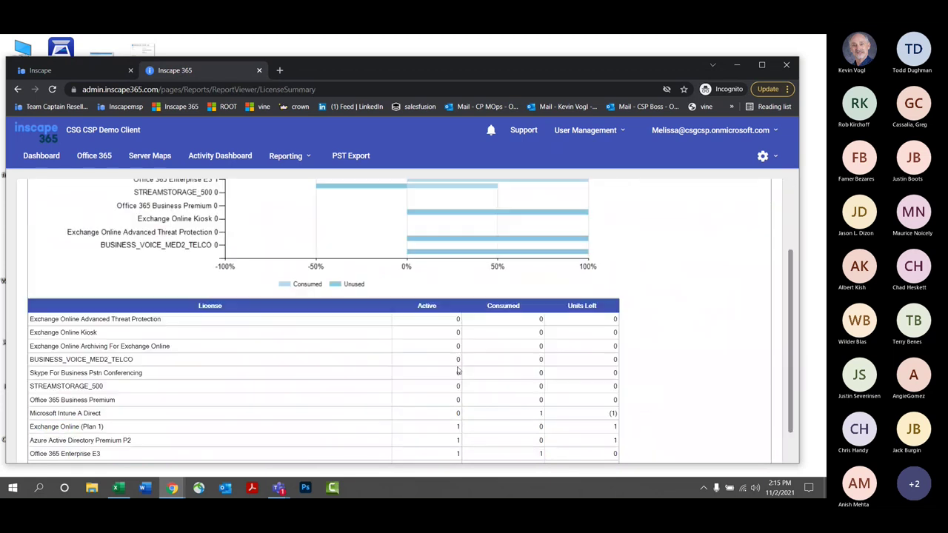
scroll(449, 372, "down", 1)
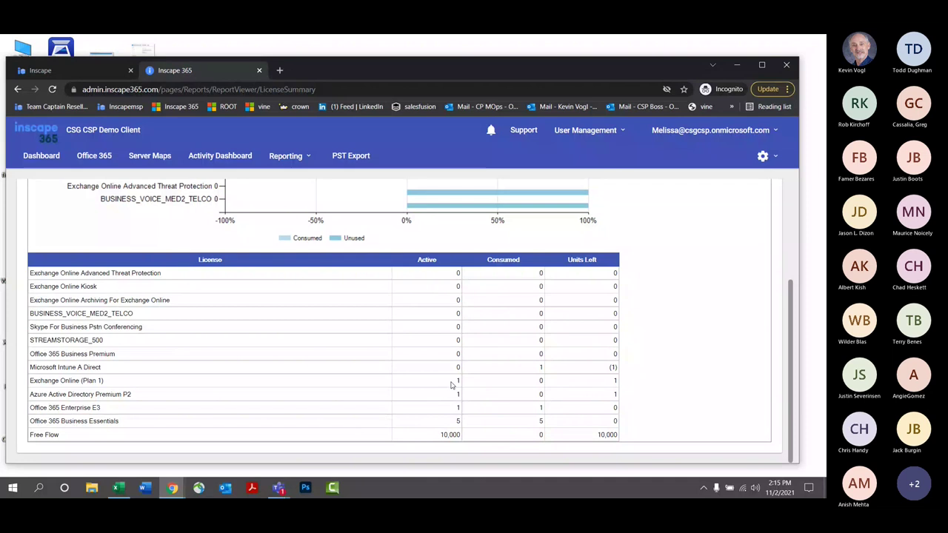
scroll(597, 402, "up", 3)
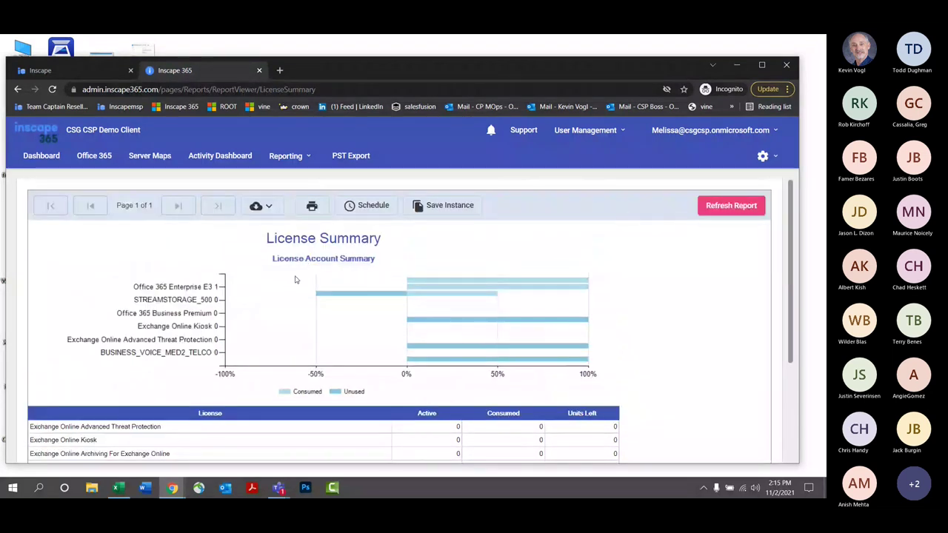
- Check which export formats are offered for the License Summary report, without exporting it
left_click(265, 209)
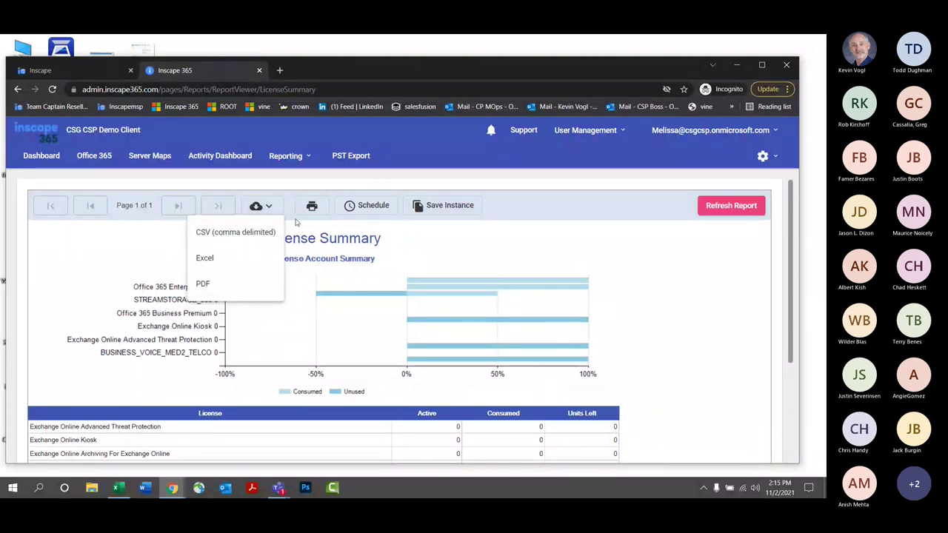
left_click(417, 234)
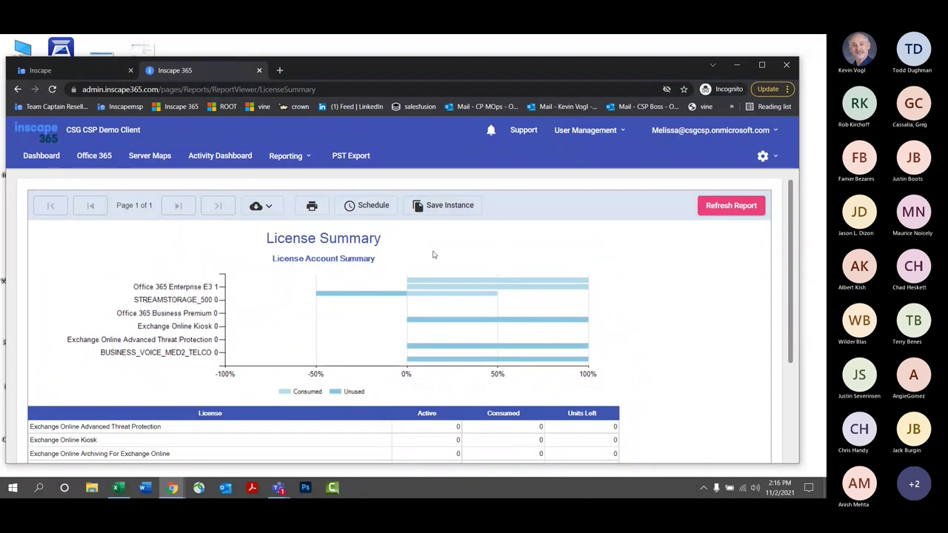